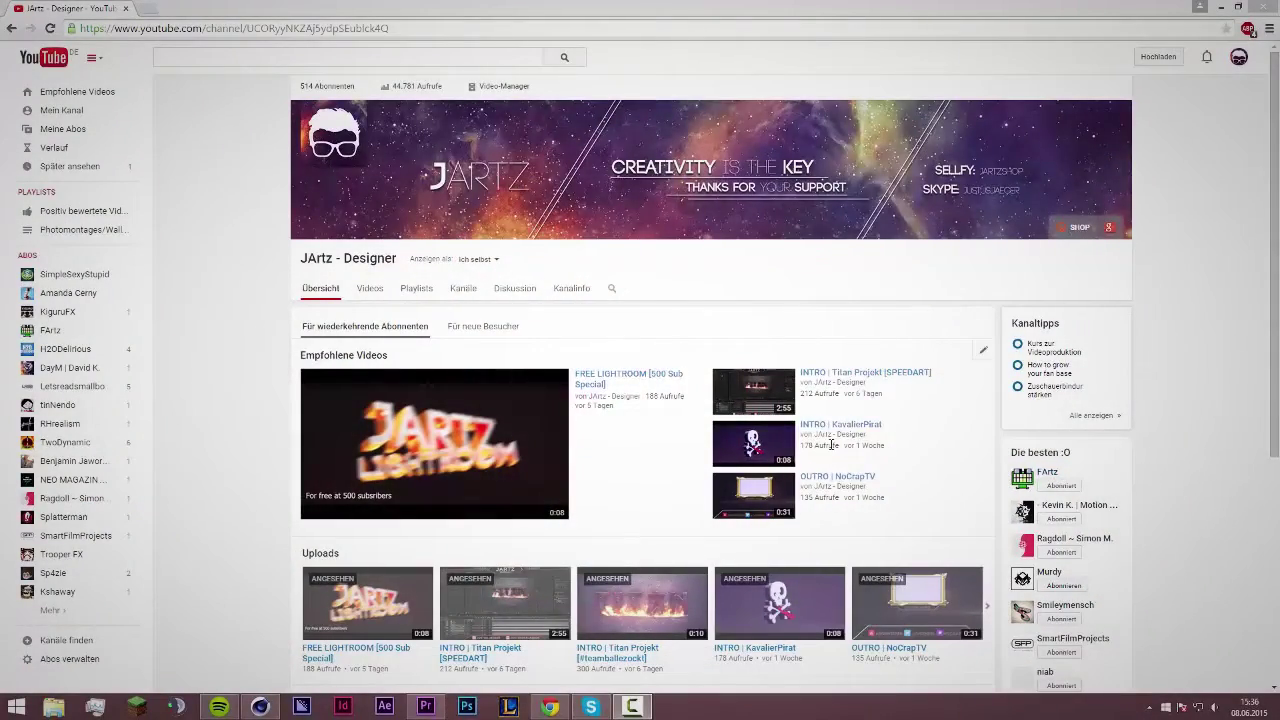
- Open the Content Browser next to the empty Cinema 4D scene
drag(287, 91, 354, 93)
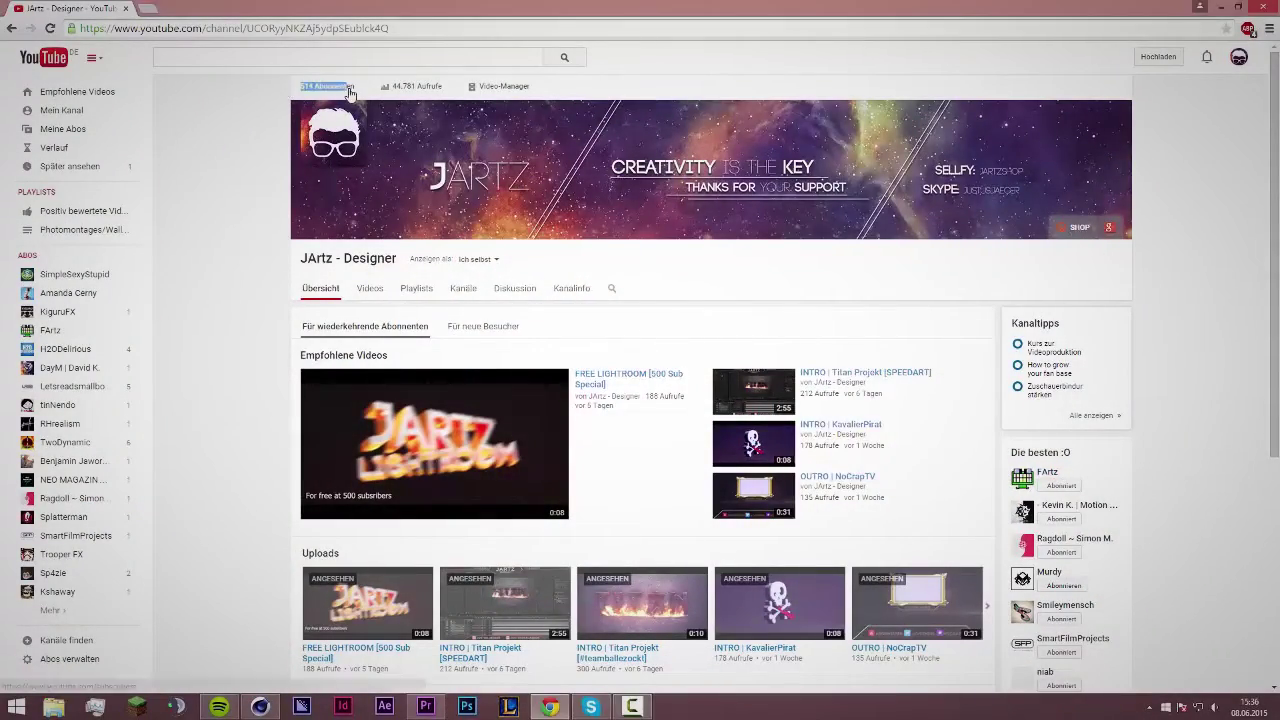
click(248, 161)
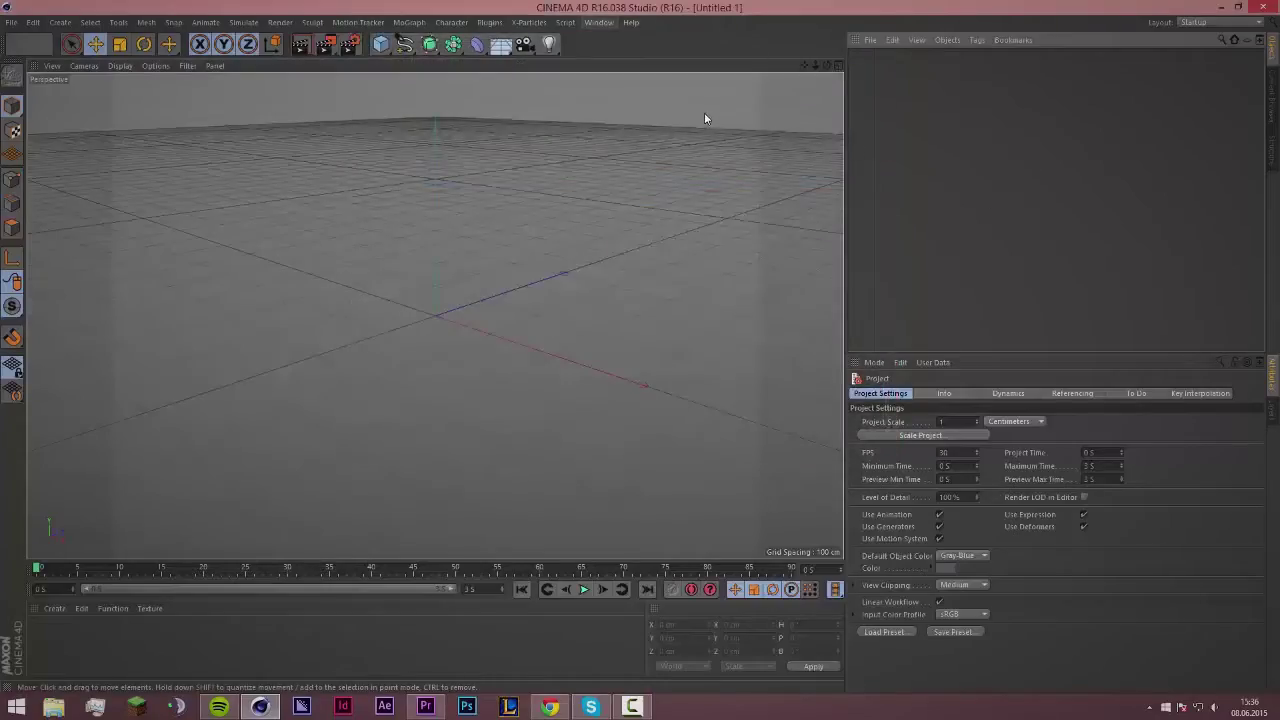
alt+drag(539, 236, 562, 226)
click(1271, 105)
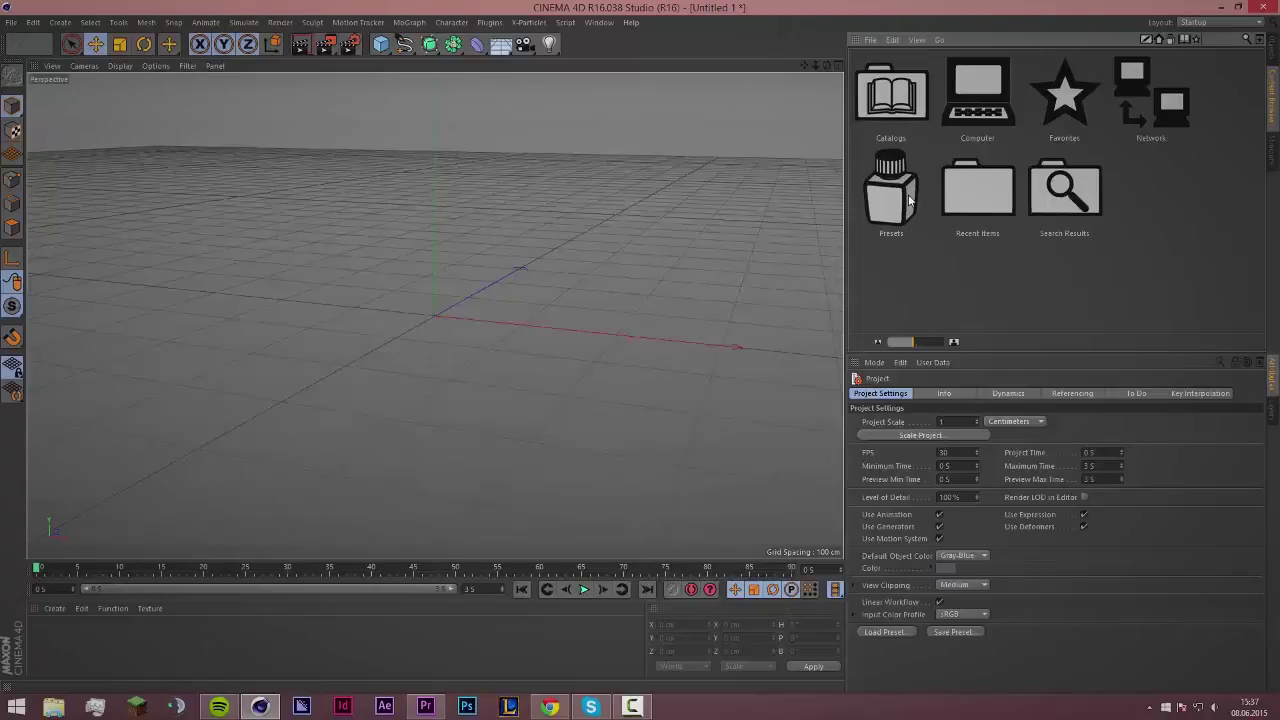
scroll(481, 281, up, 2)
scroll(480, 282, up, 2)
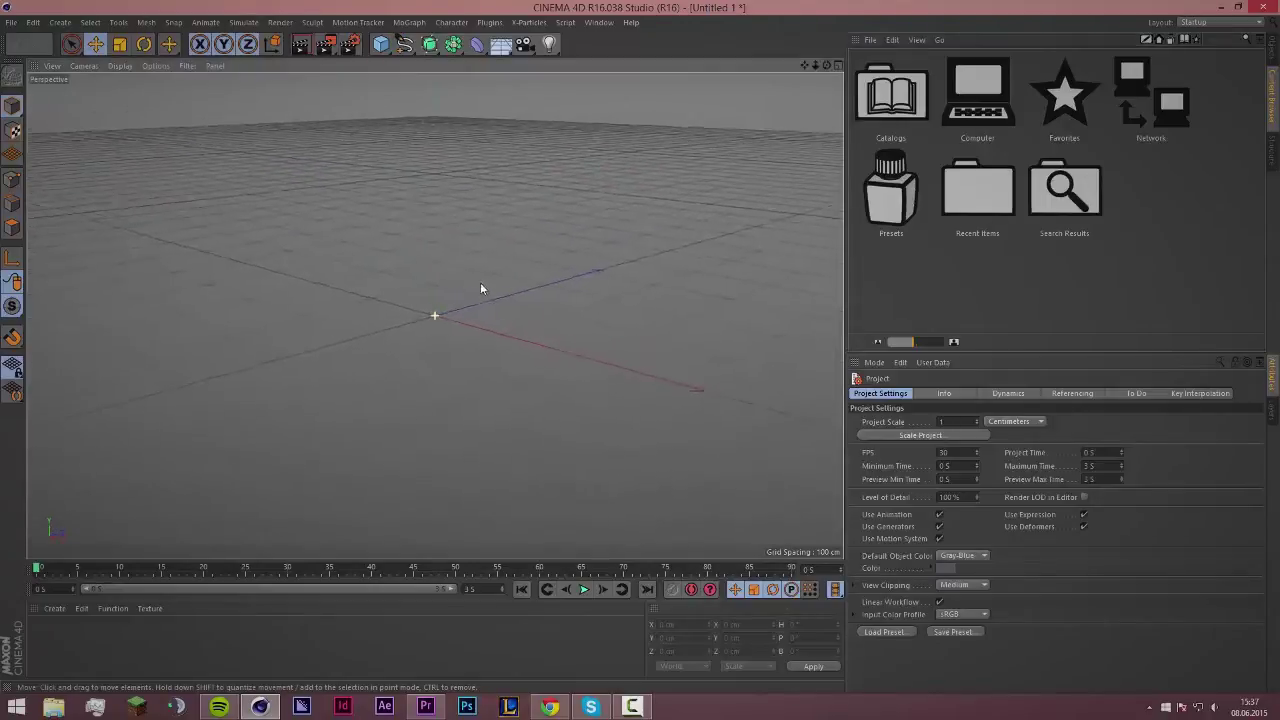
scroll(506, 280, up, 2)
mouse_move(506, 280)
alt+mouse_down()
mouse_move(582, 280)
mouse_move(535, 279)
alt+mouse_up()
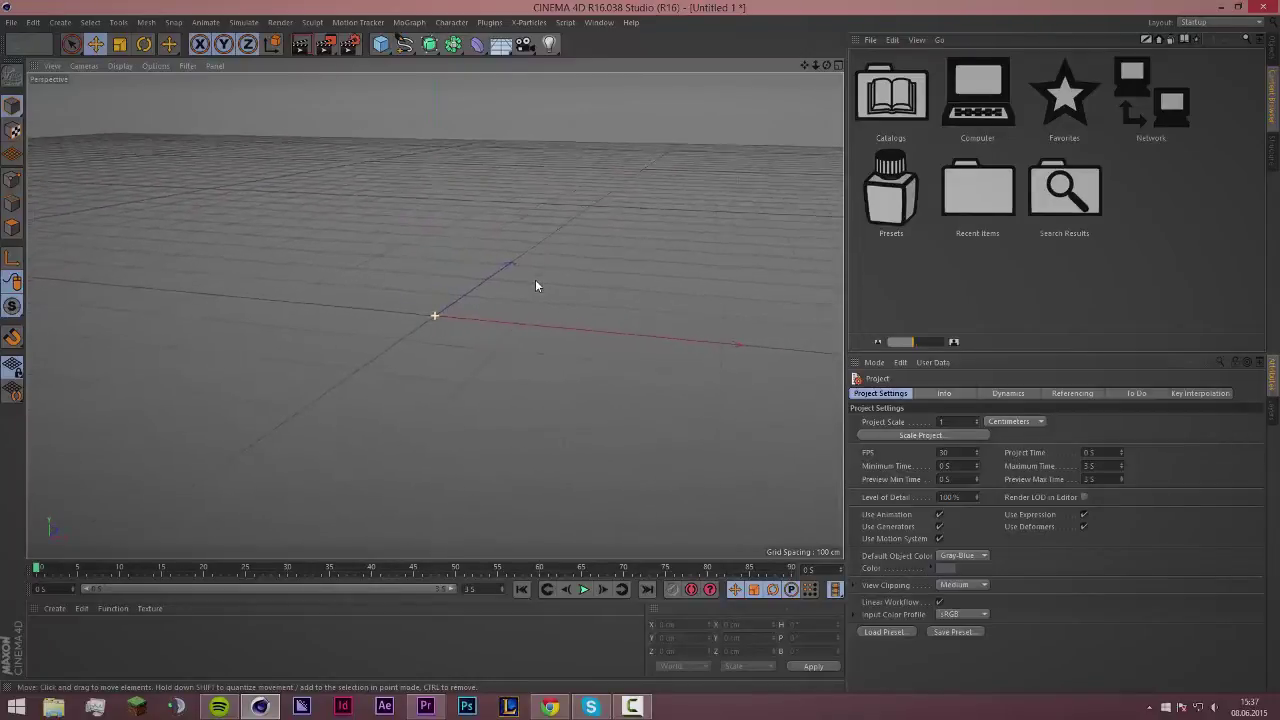
- Load Lightroom [OPEN ME] from the Presets' FREE Lightroom by JARTZ pack
double_click(903, 199)
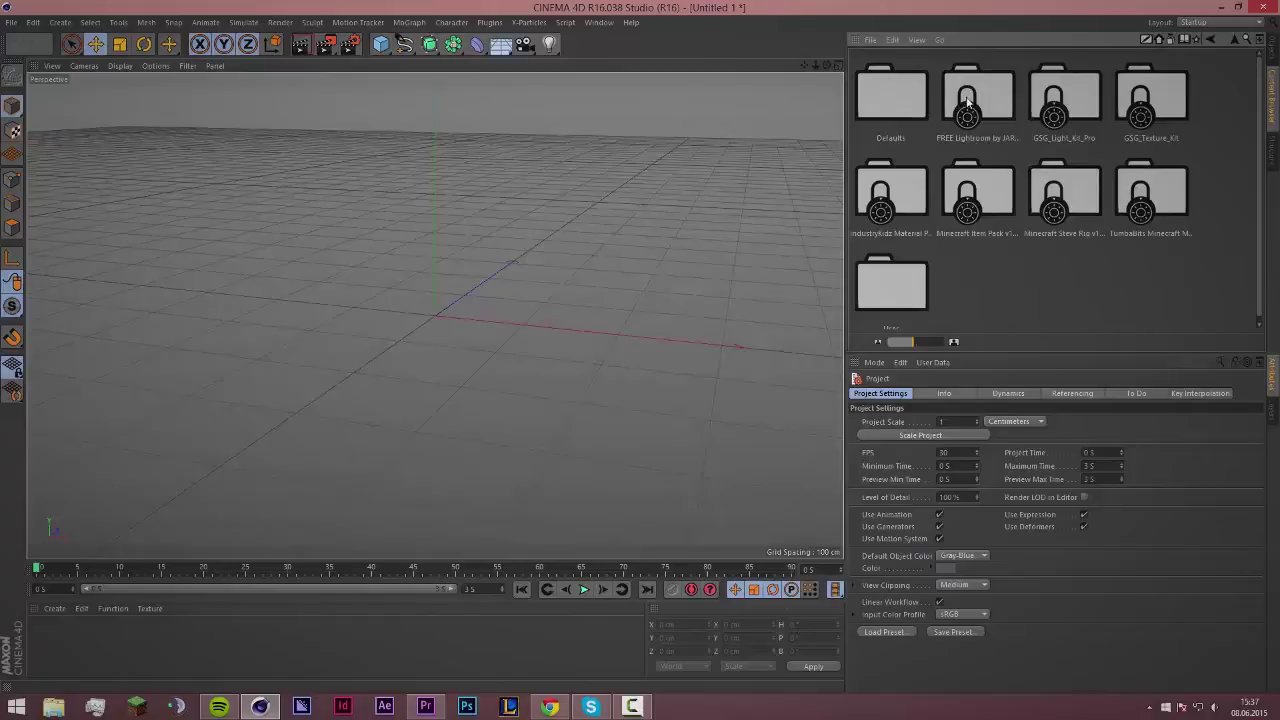
click(972, 90)
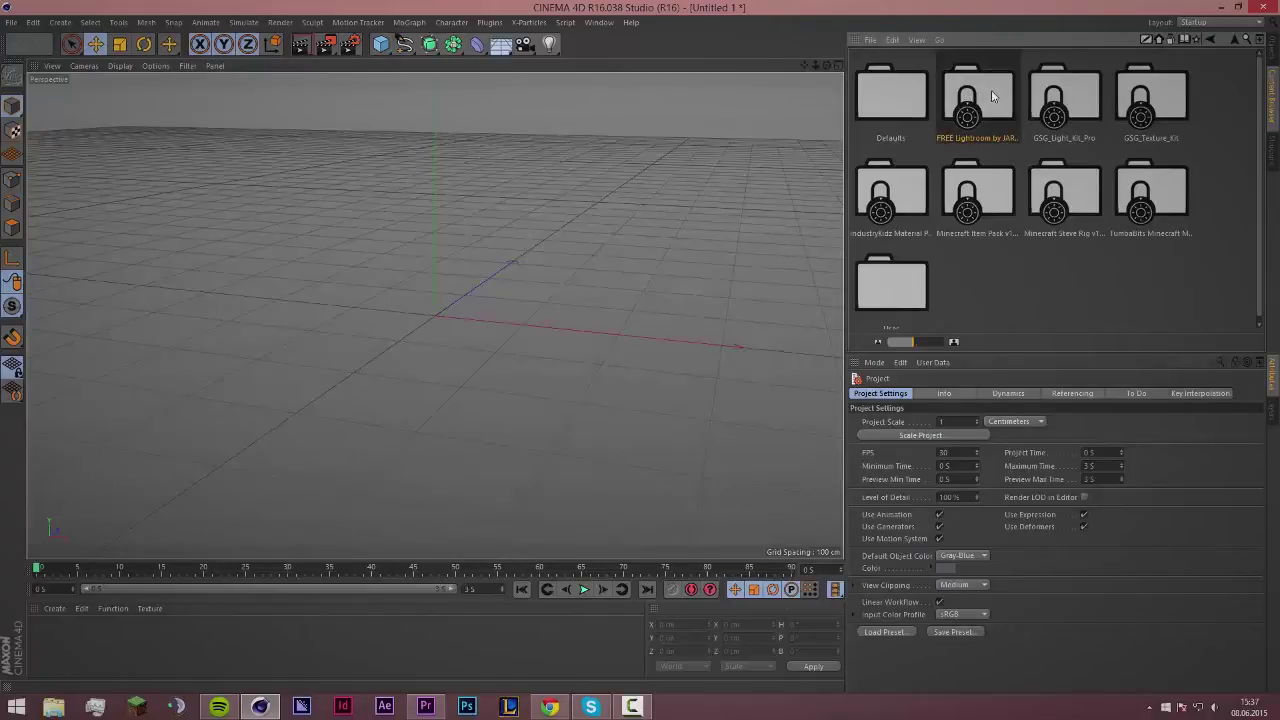
double_click(992, 96)
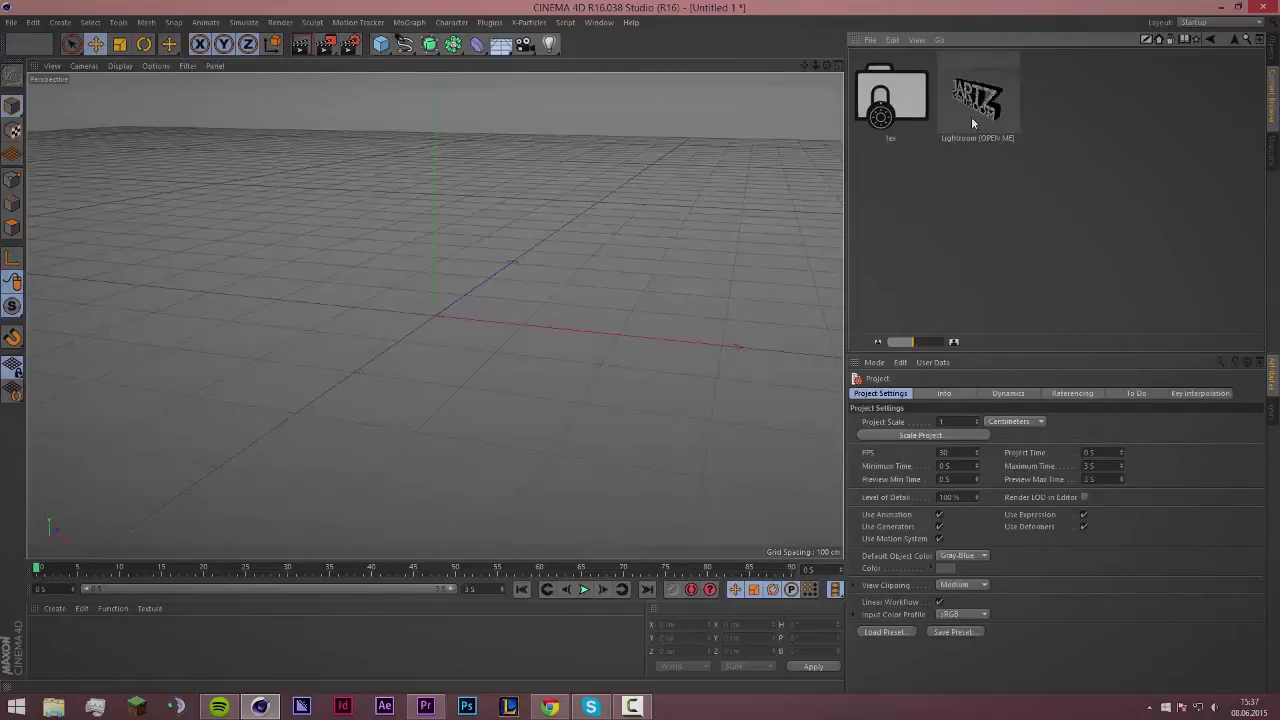
click(978, 126)
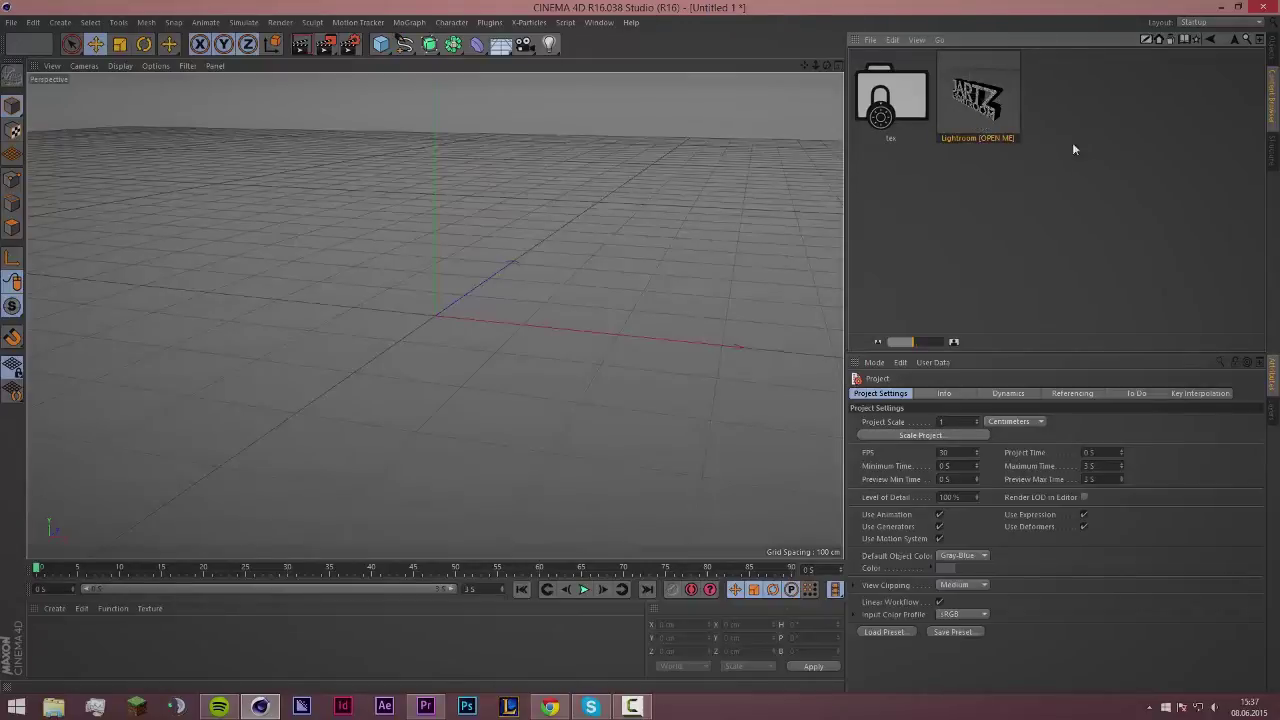
double_click(993, 128)
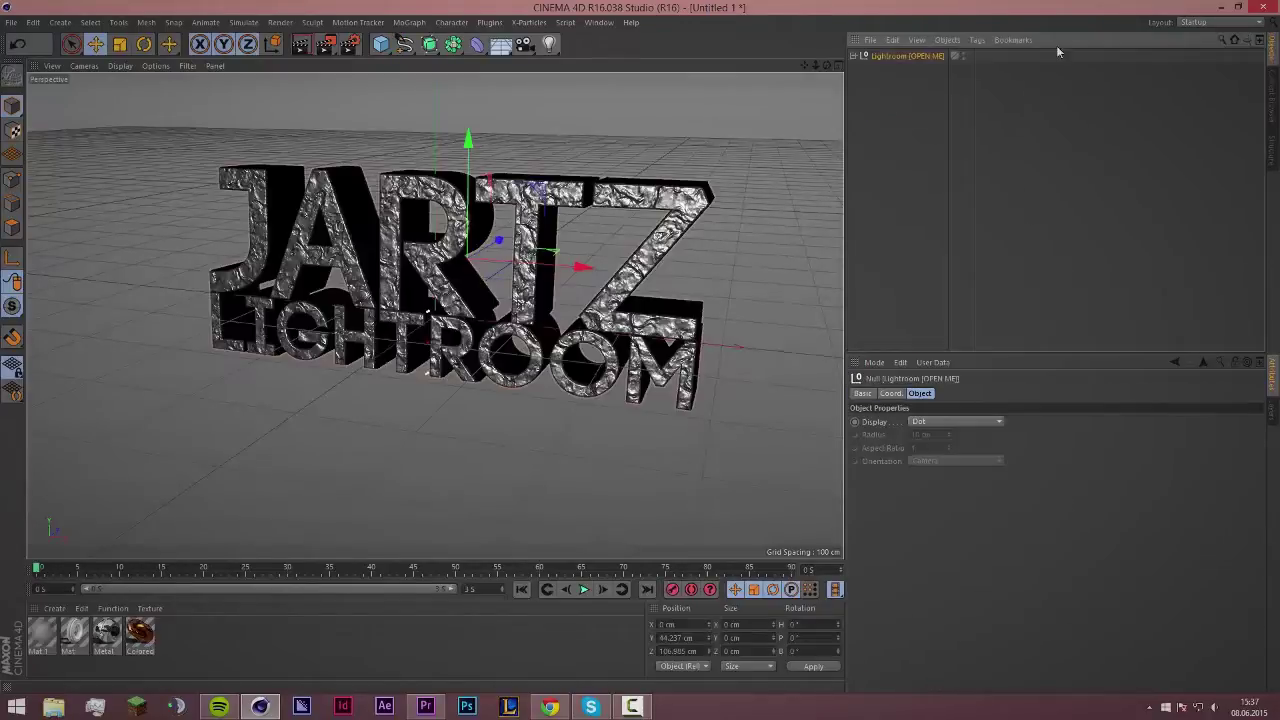
- Expand the Lightroom null and inspect its children and the Metal material
click(853, 56)
drag(890, 74, 900, 127)
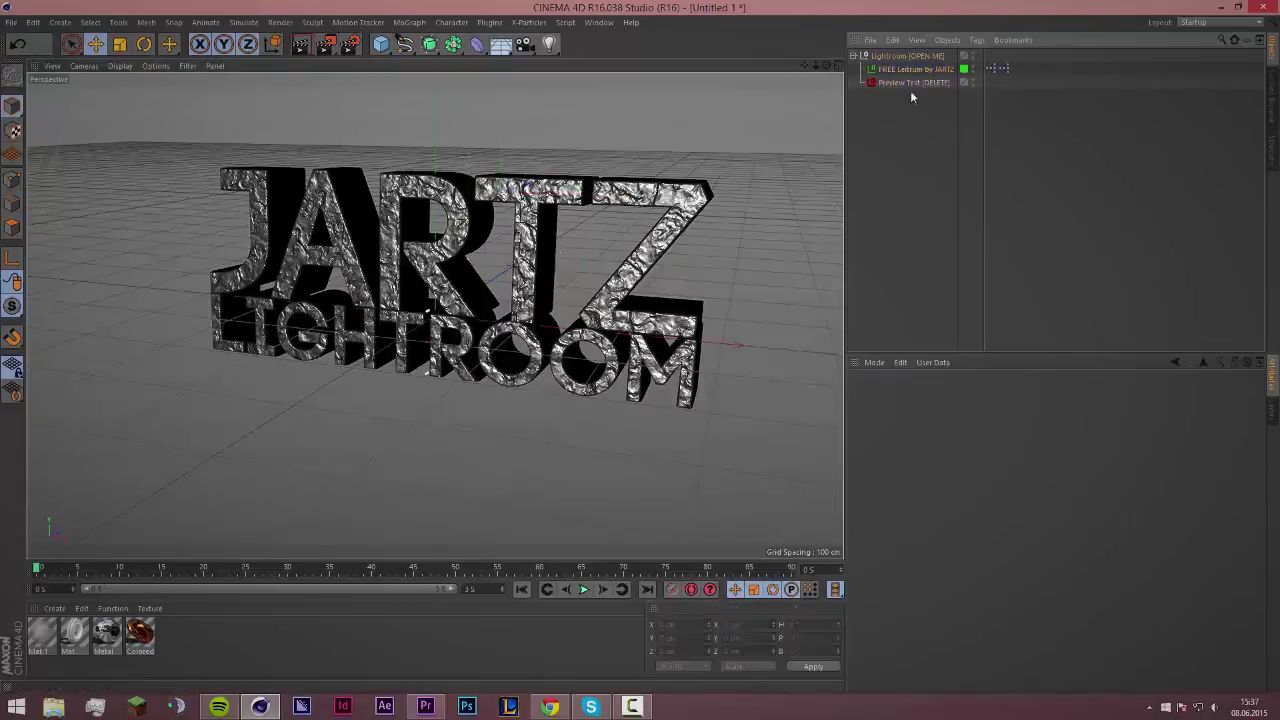
click(910, 86)
click(897, 132)
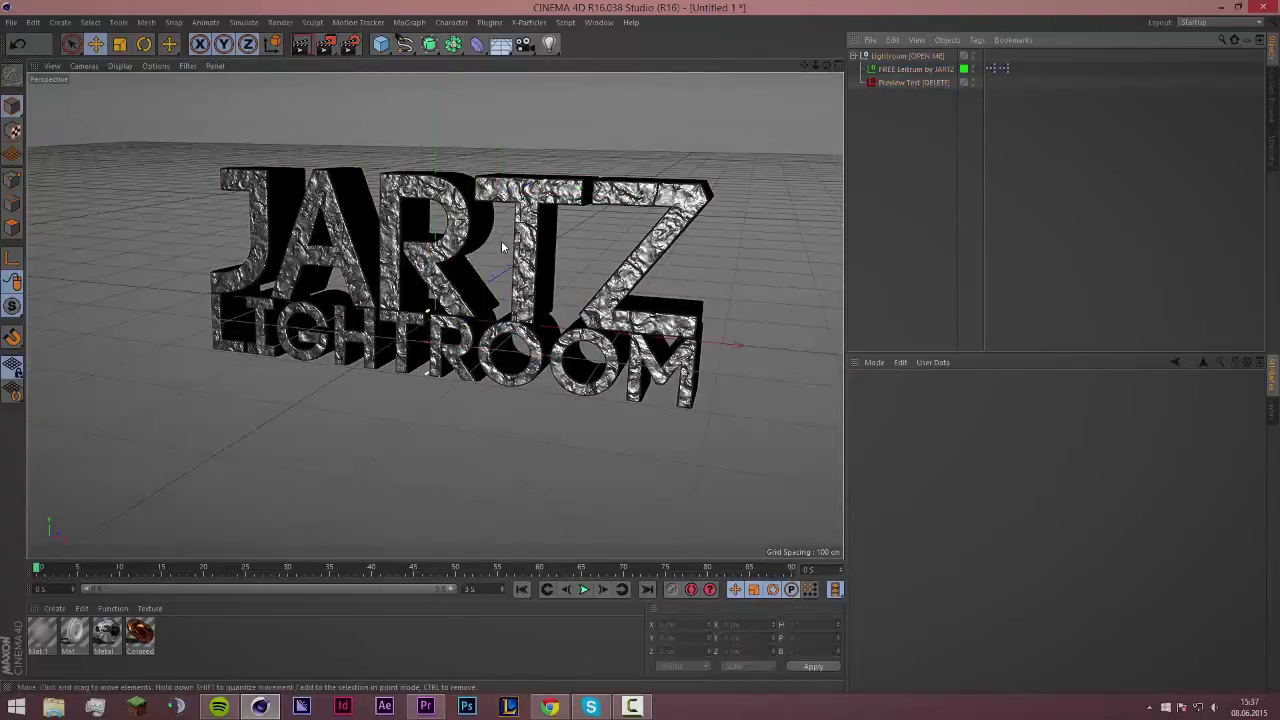
alt+drag(495, 242, 500, 262)
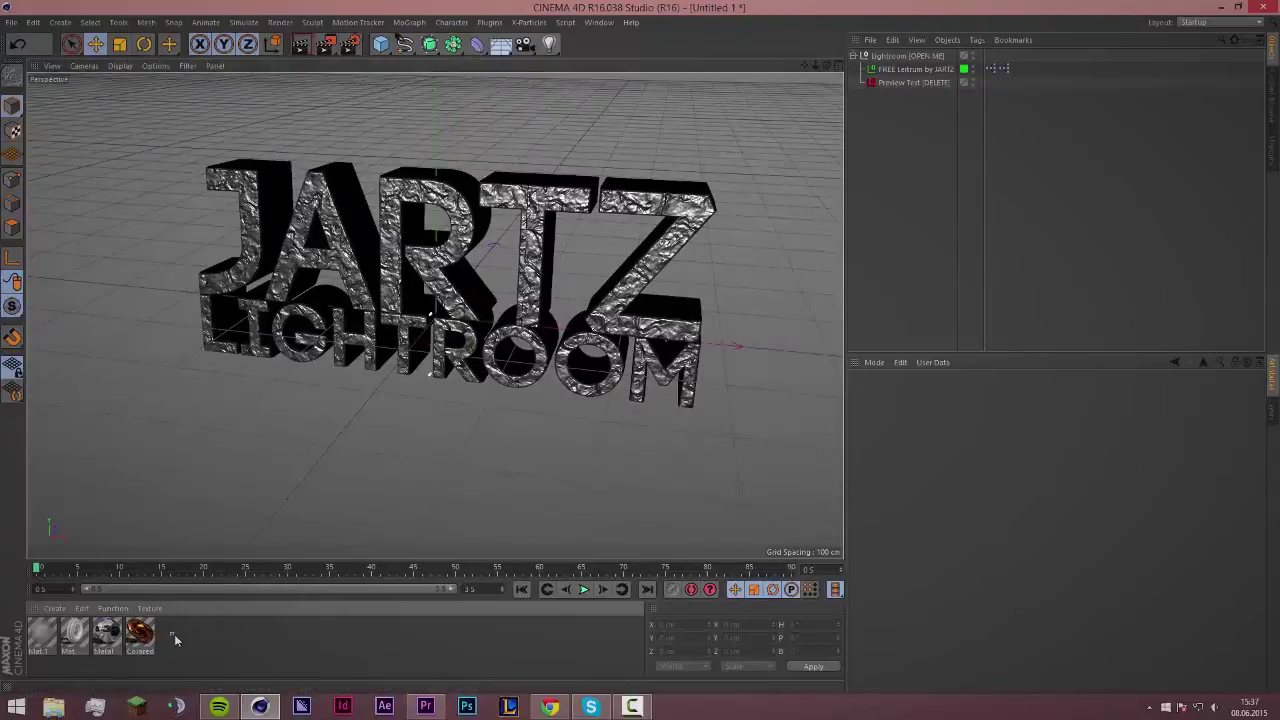
click(113, 645)
alt+drag(306, 429, 365, 333)
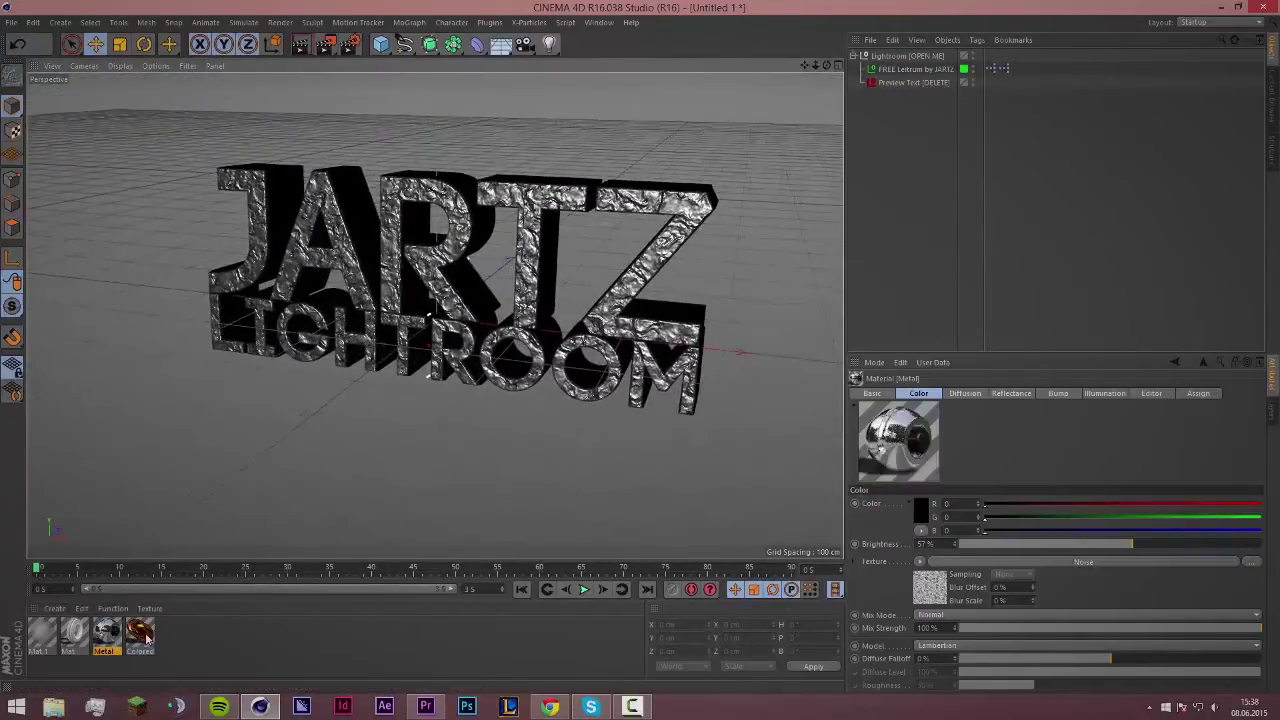
click(212, 648)
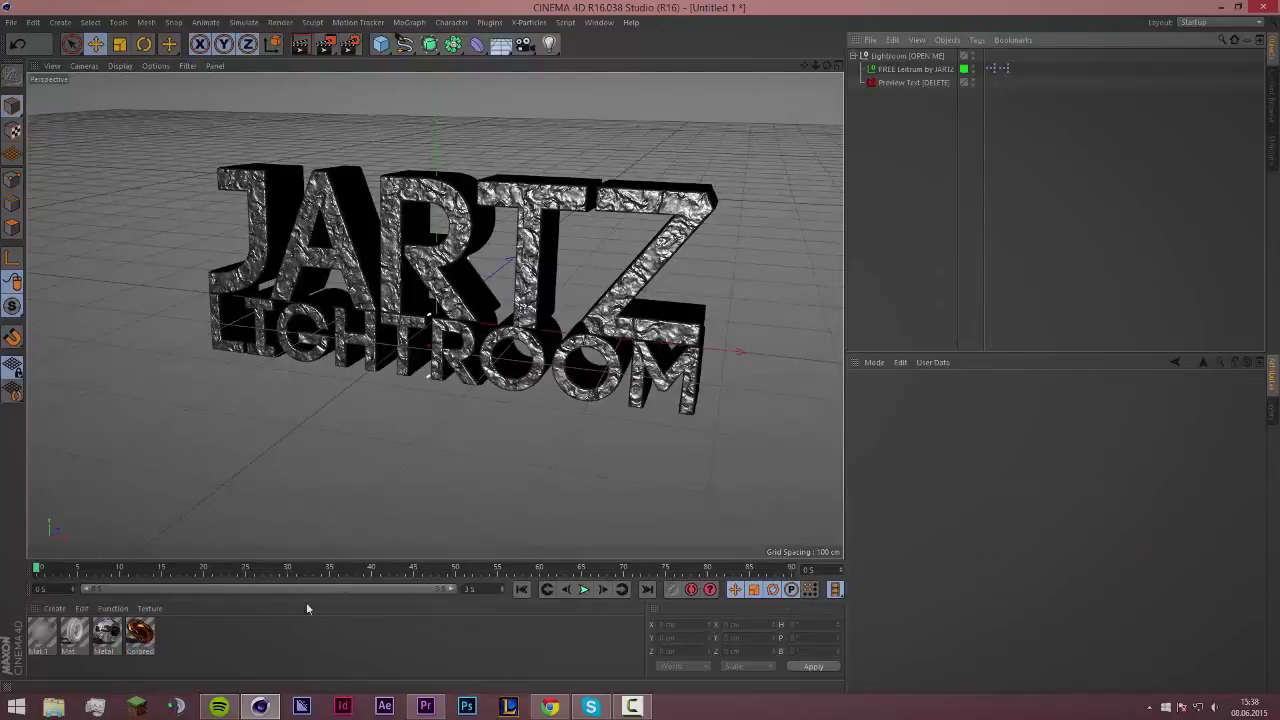
mouse_move(330, 450)
alt+mouse_down()
mouse_move(475, 298)
mouse_move(934, 106)
alt+mouse_up()
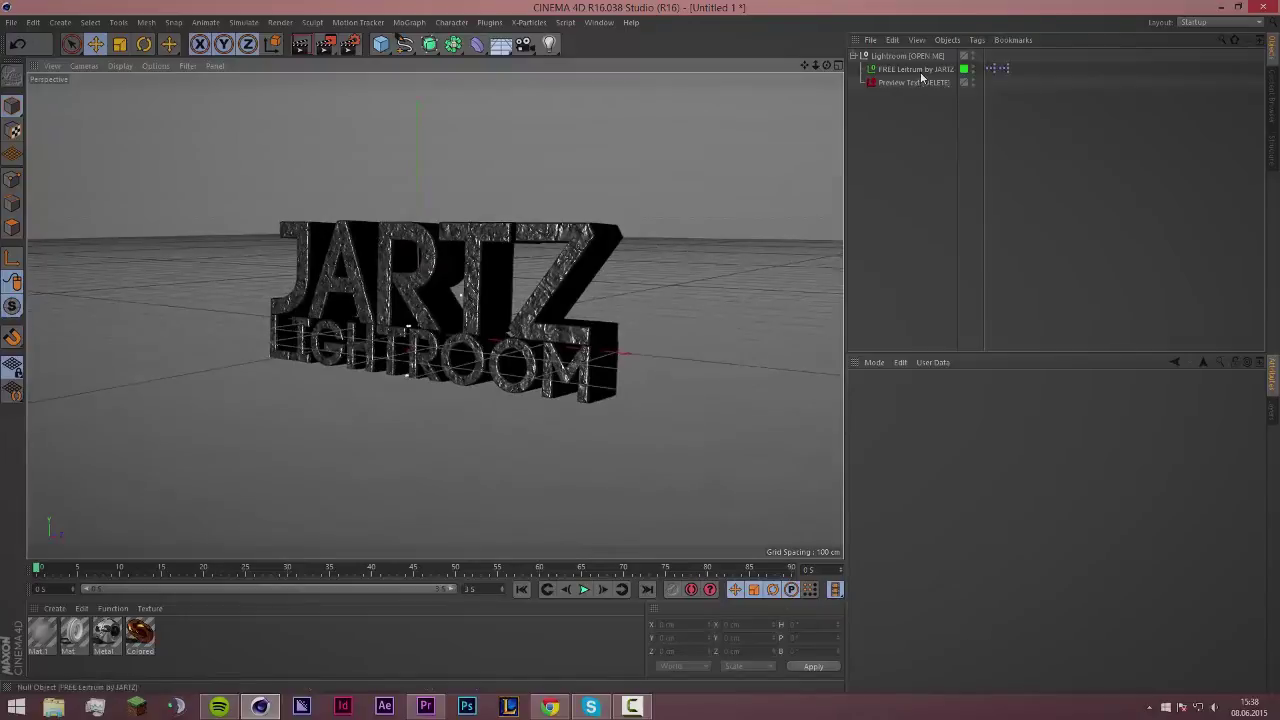
- Delete the Lightroom [OPEN ME] null from the Object Manager
click(920, 72)
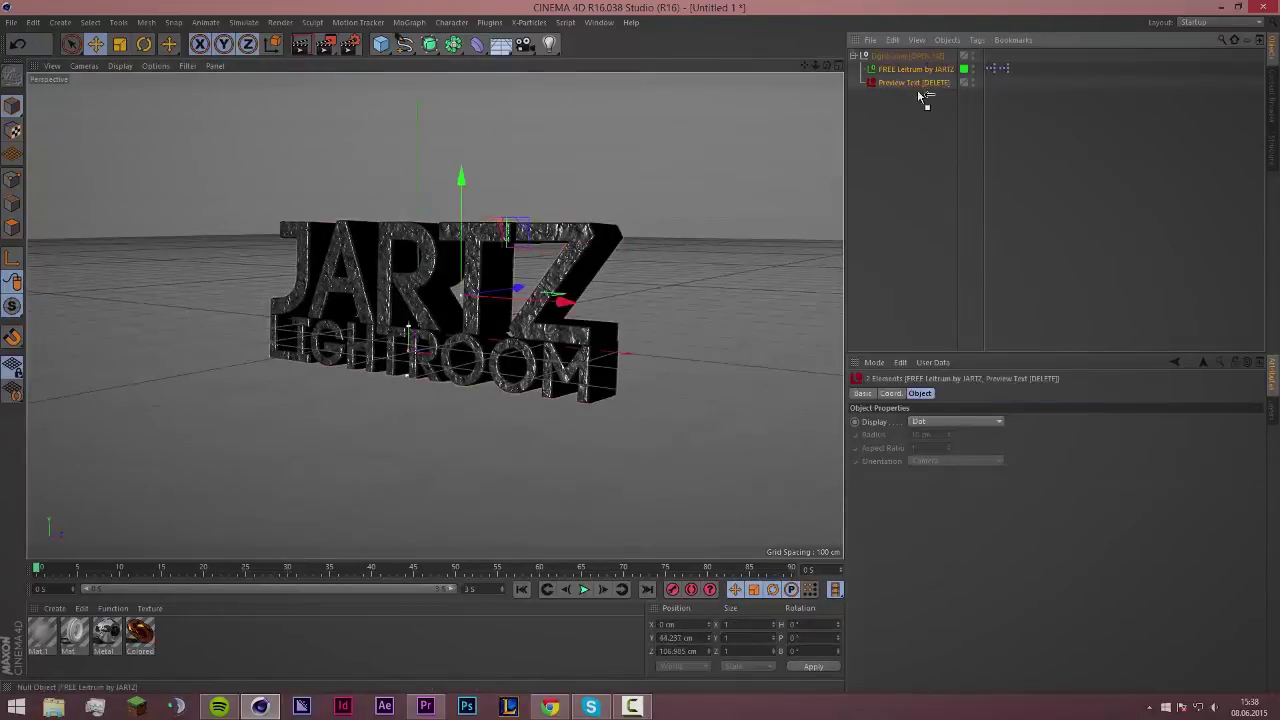
click(920, 56)
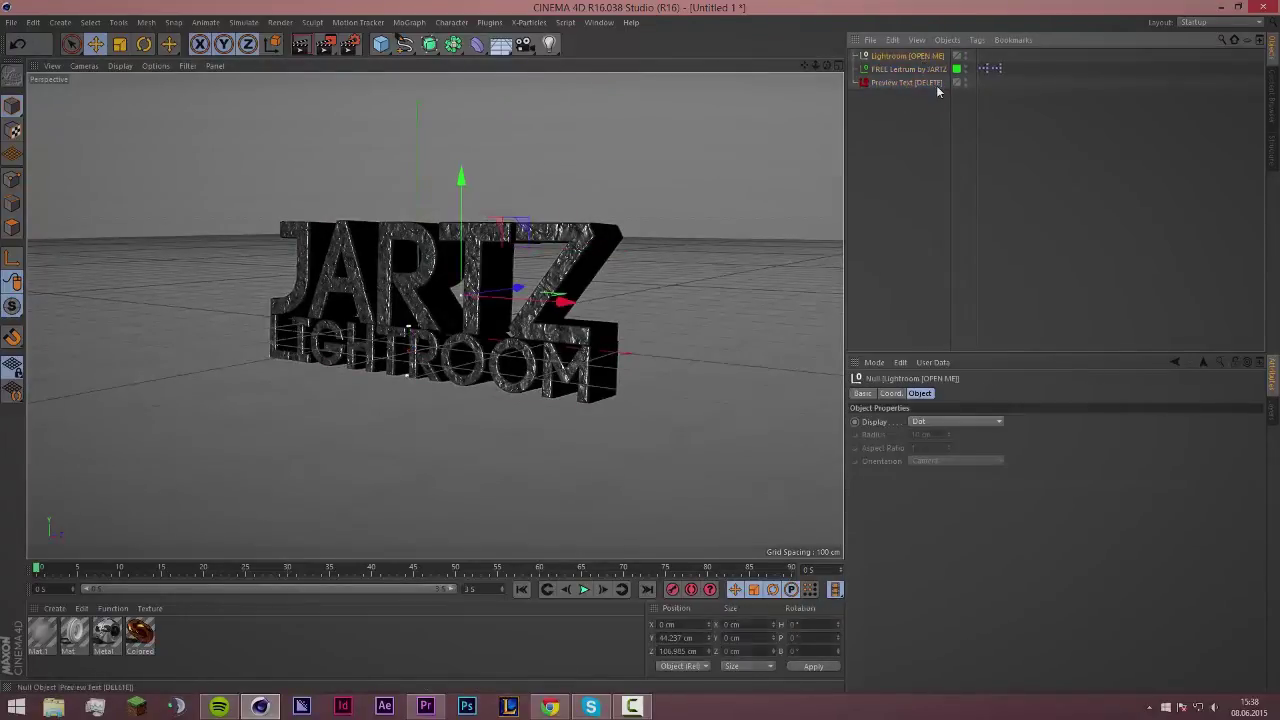
key(Delete)
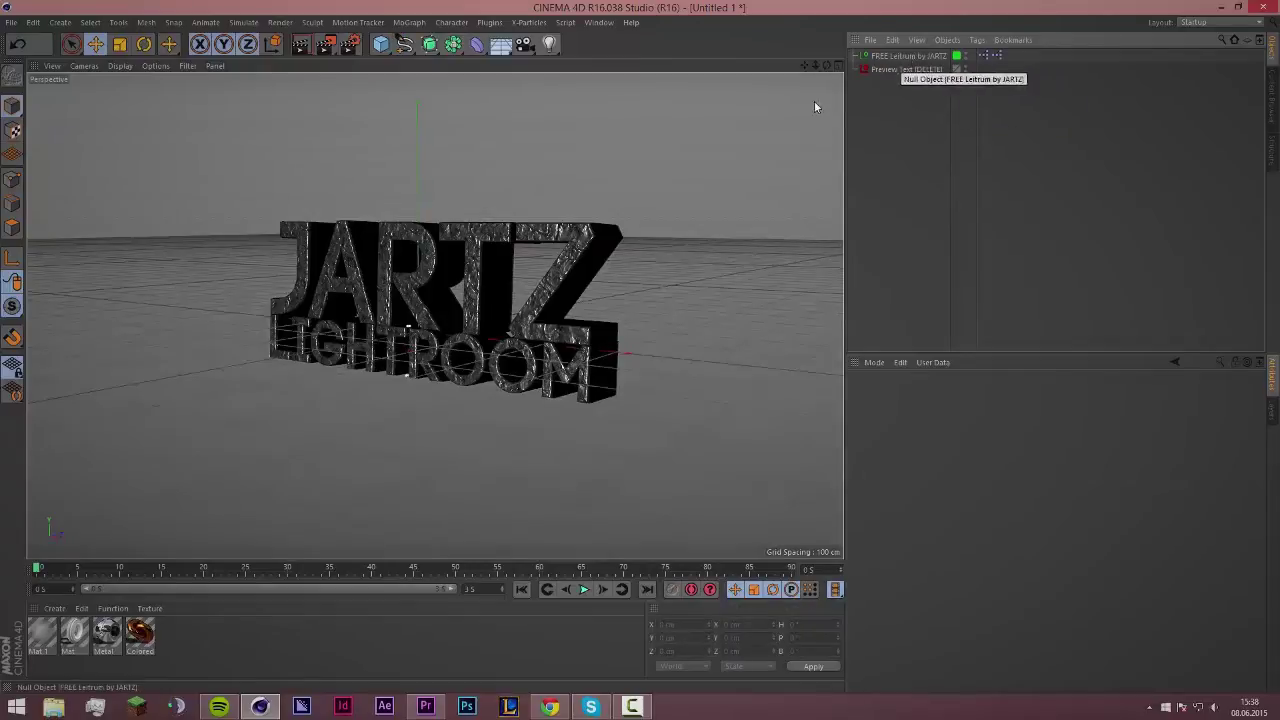
alt+drag(665, 170, 635, 194)
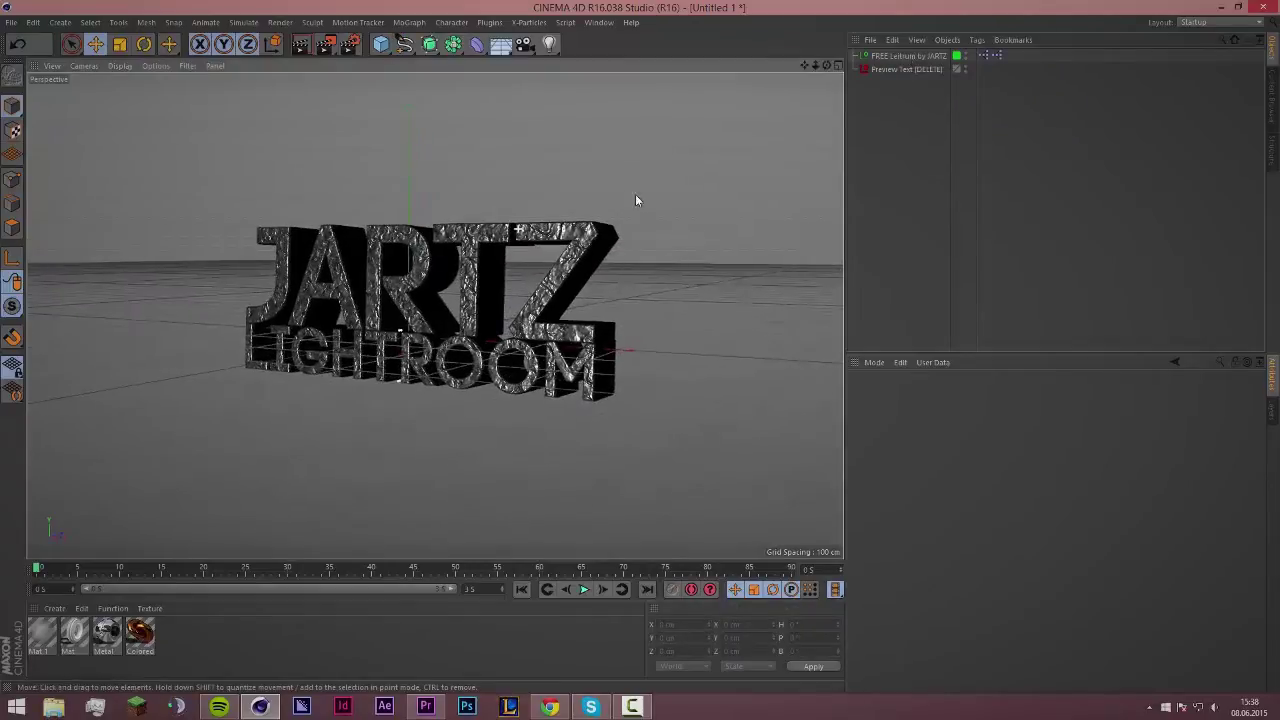
- Select FREE Leitrum by JARTZ, show its Lightroom Options, and render a preview
click(918, 56)
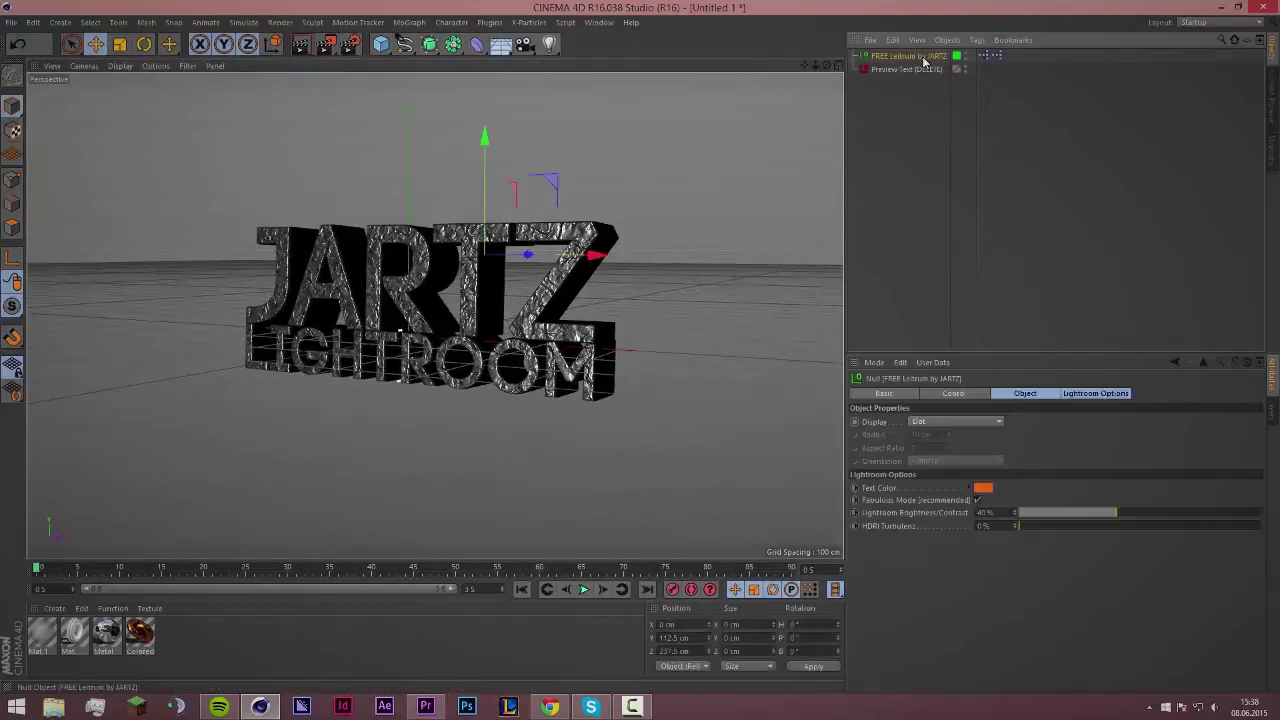
click(1108, 393)
key(ctrl+r)
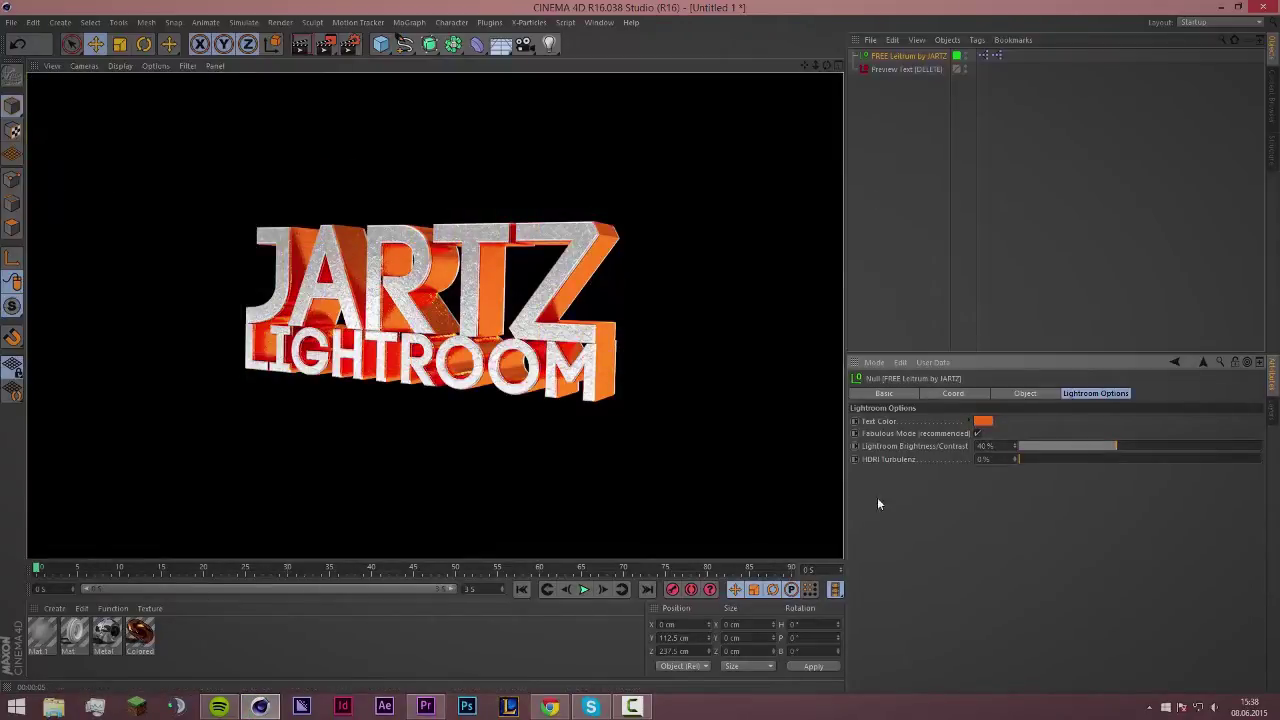
- Change the Text Color to blue and render the view again
click(984, 421)
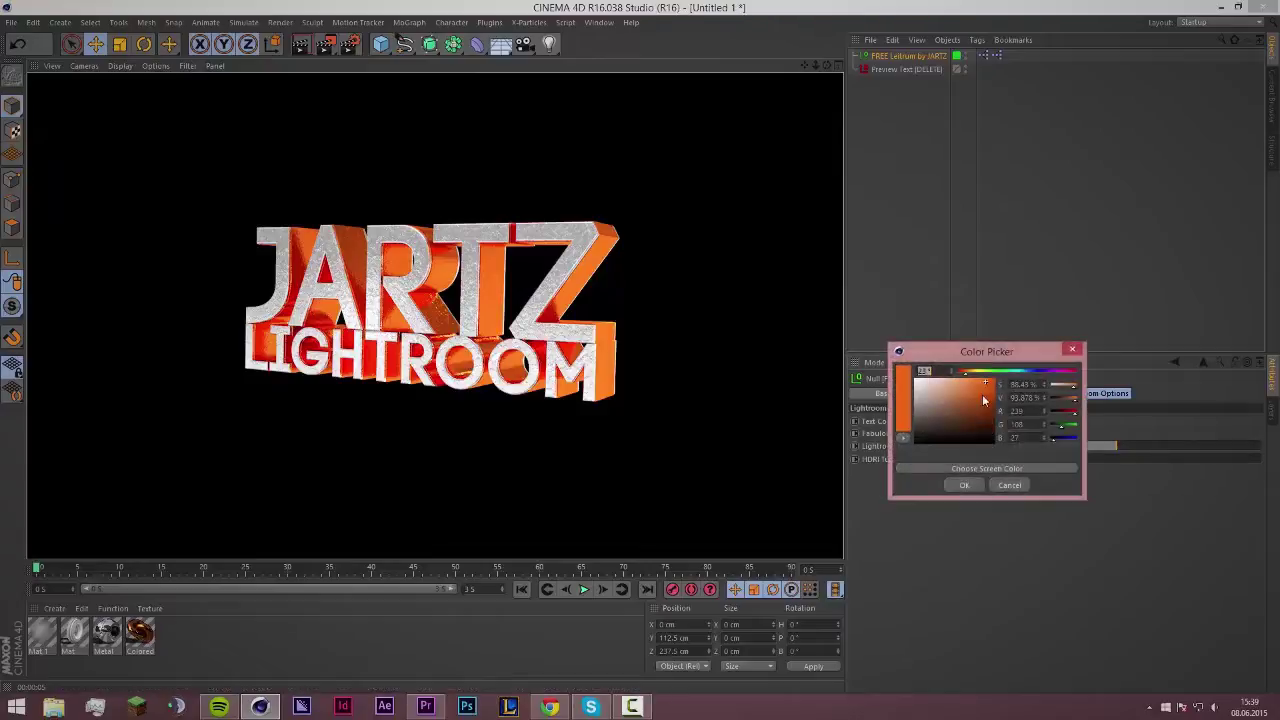
drag(990, 374, 1039, 380)
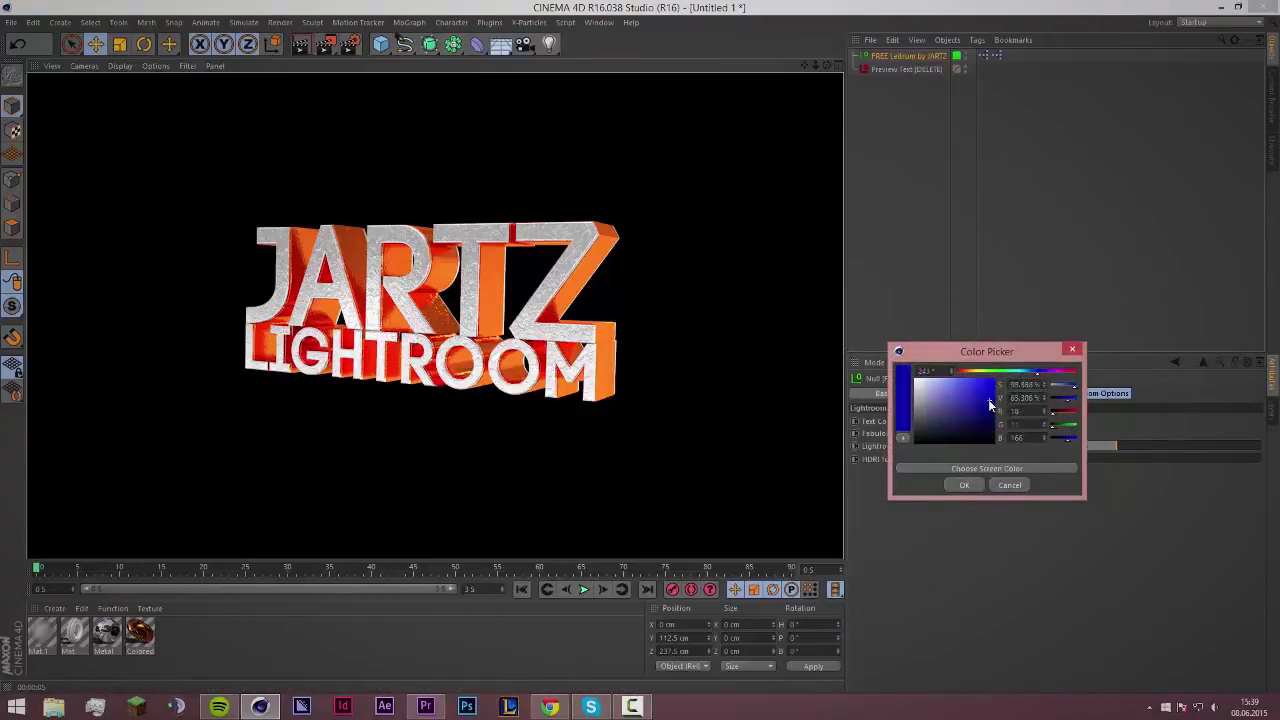
click(962, 486)
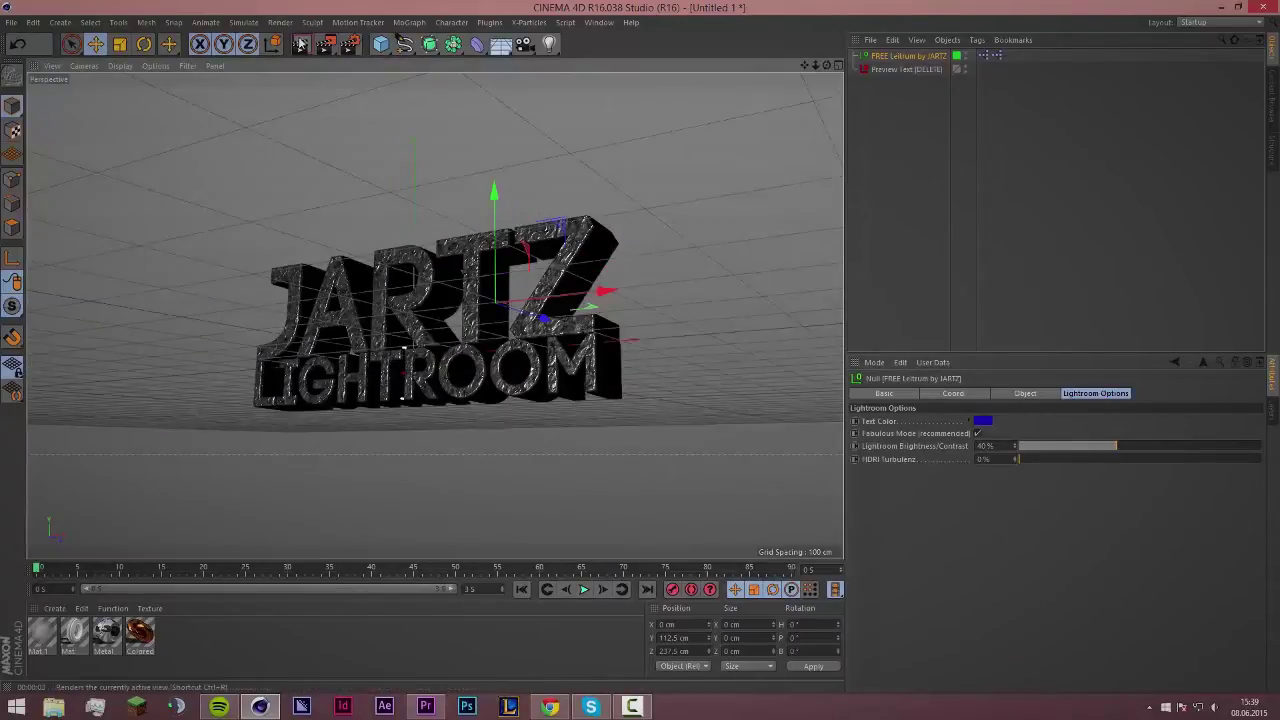
click(300, 44)
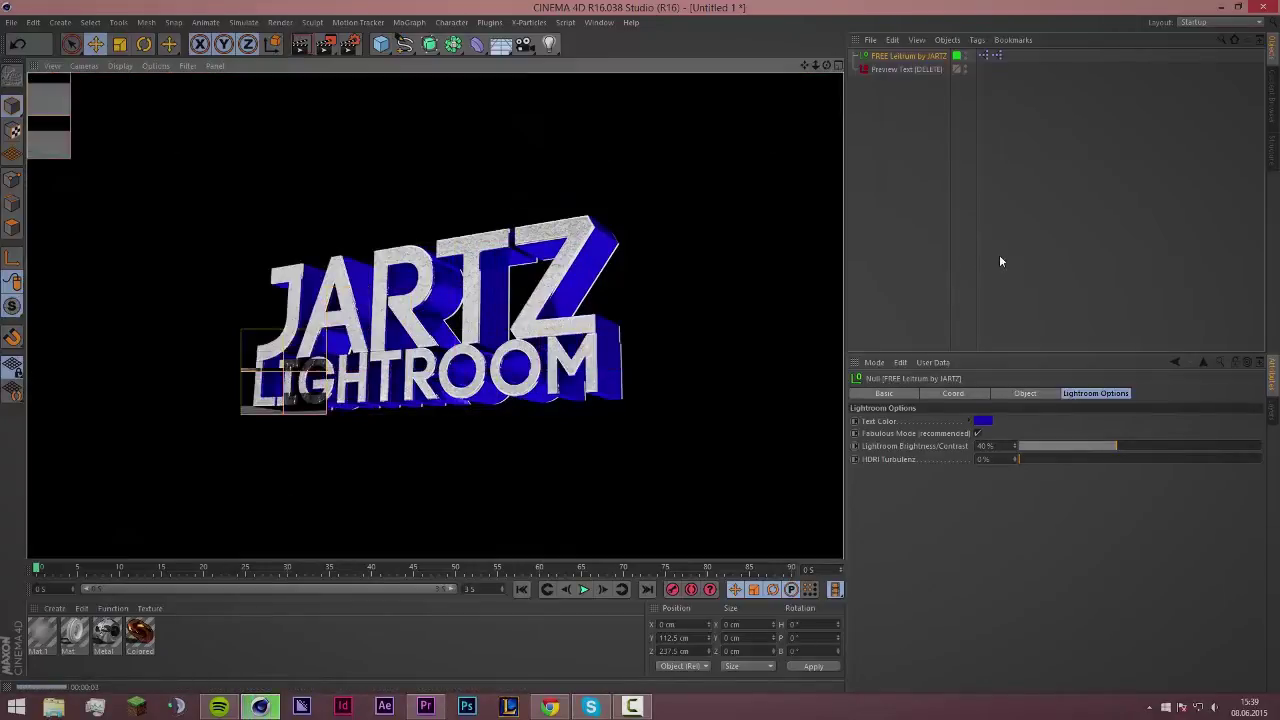
- Toggle Fabulous Mode off and back on, then start the Interactive Render Region
click(977, 434)
drag(325, 44, 400, 246)
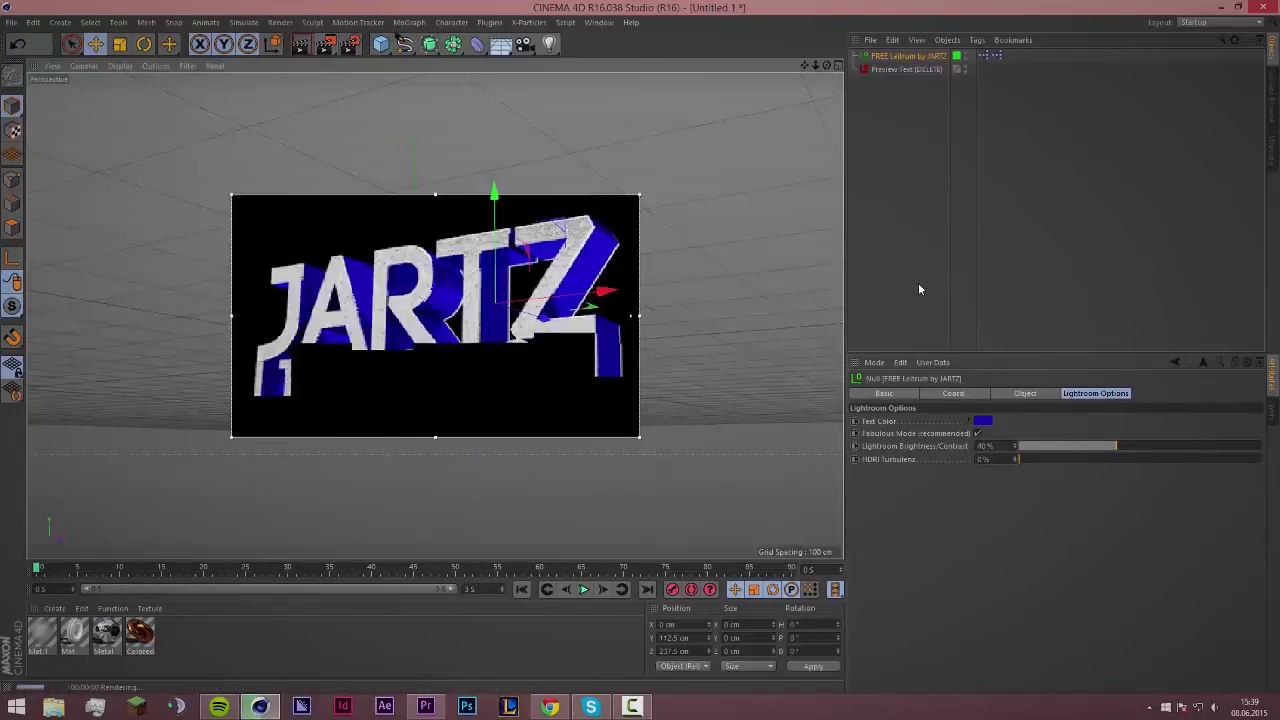
click(978, 434)
click(978, 434)
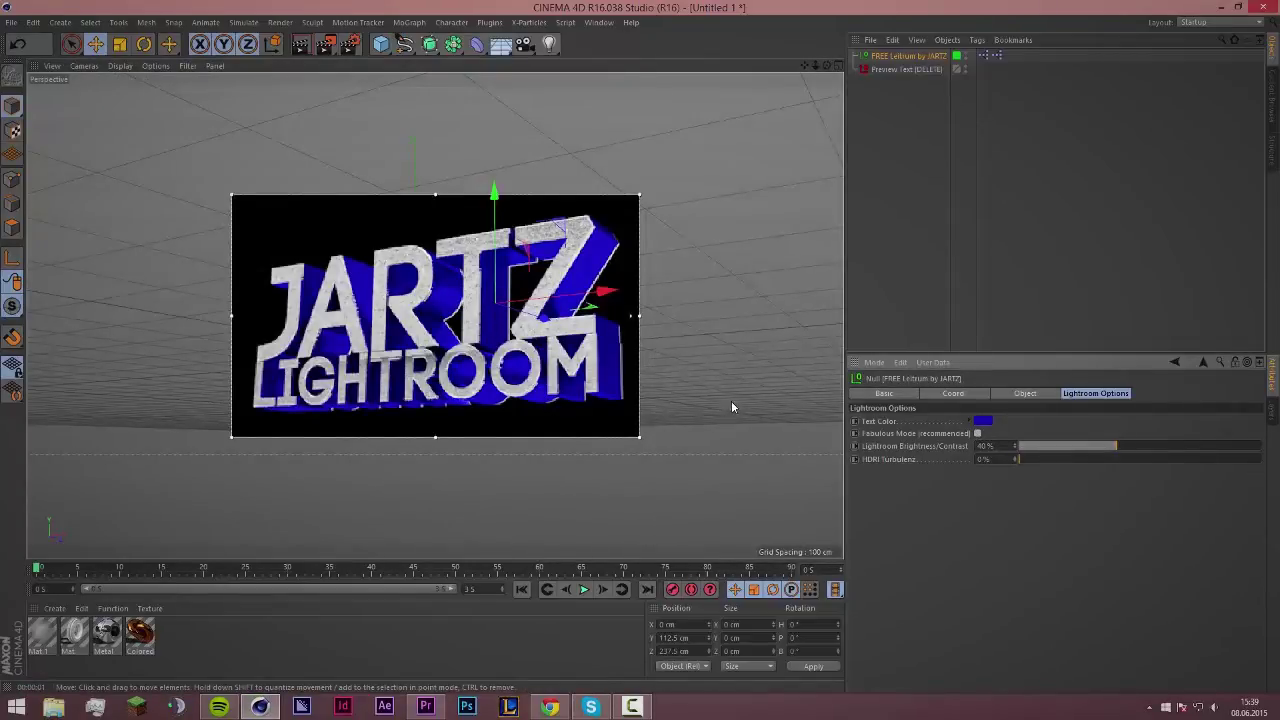
click(977, 433)
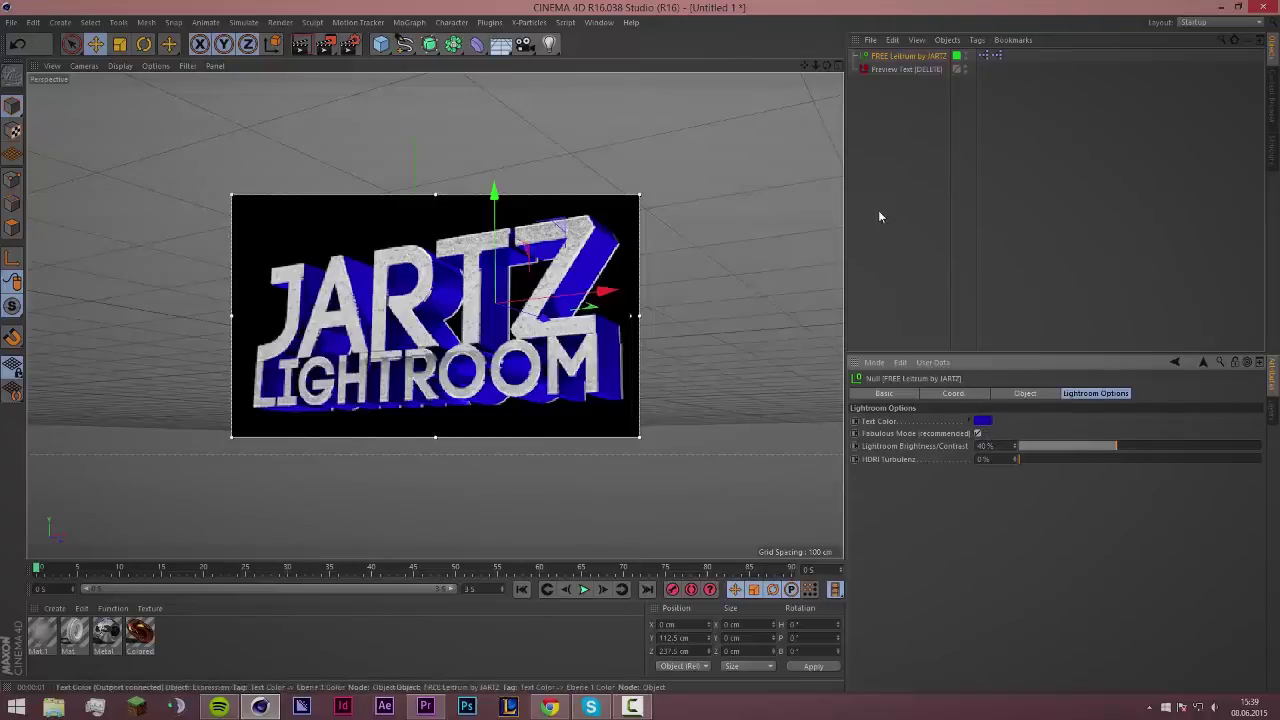
drag(326, 44, 400, 245)
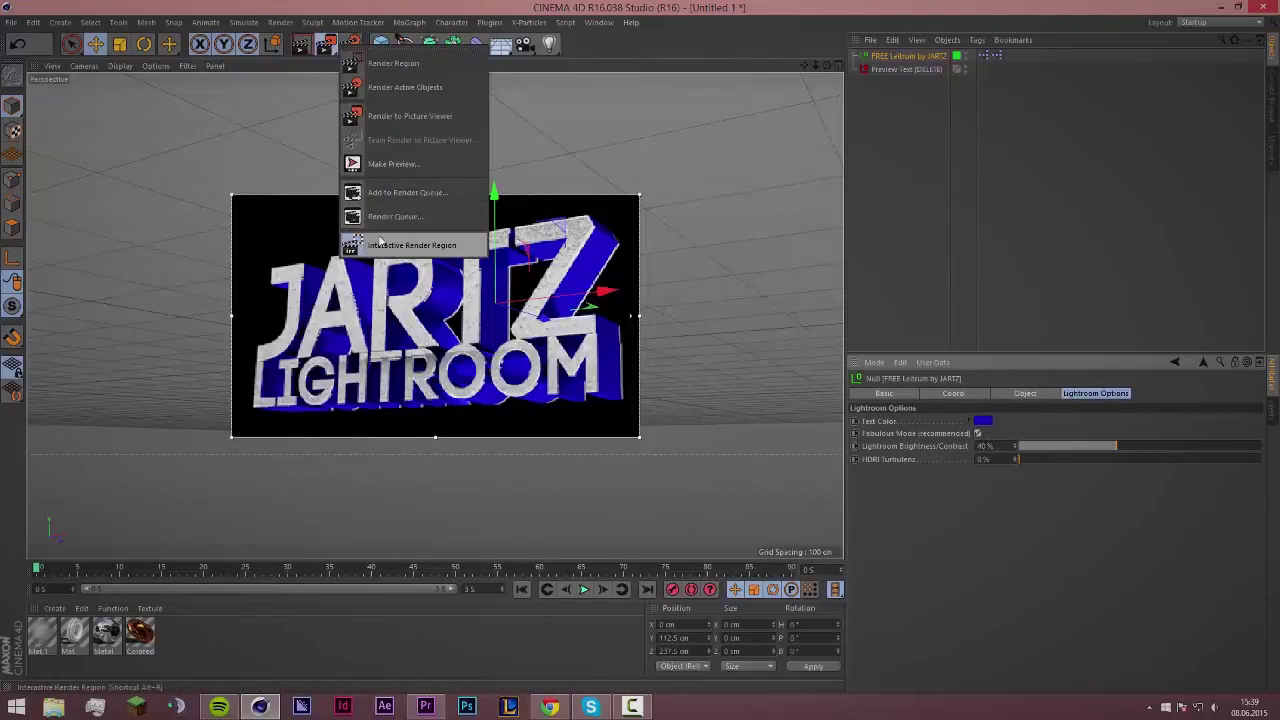
- Close the interactive render region with Alt+R, orbit higher, and reselect FREE Leitrum by JARTZ
key(alt+r)
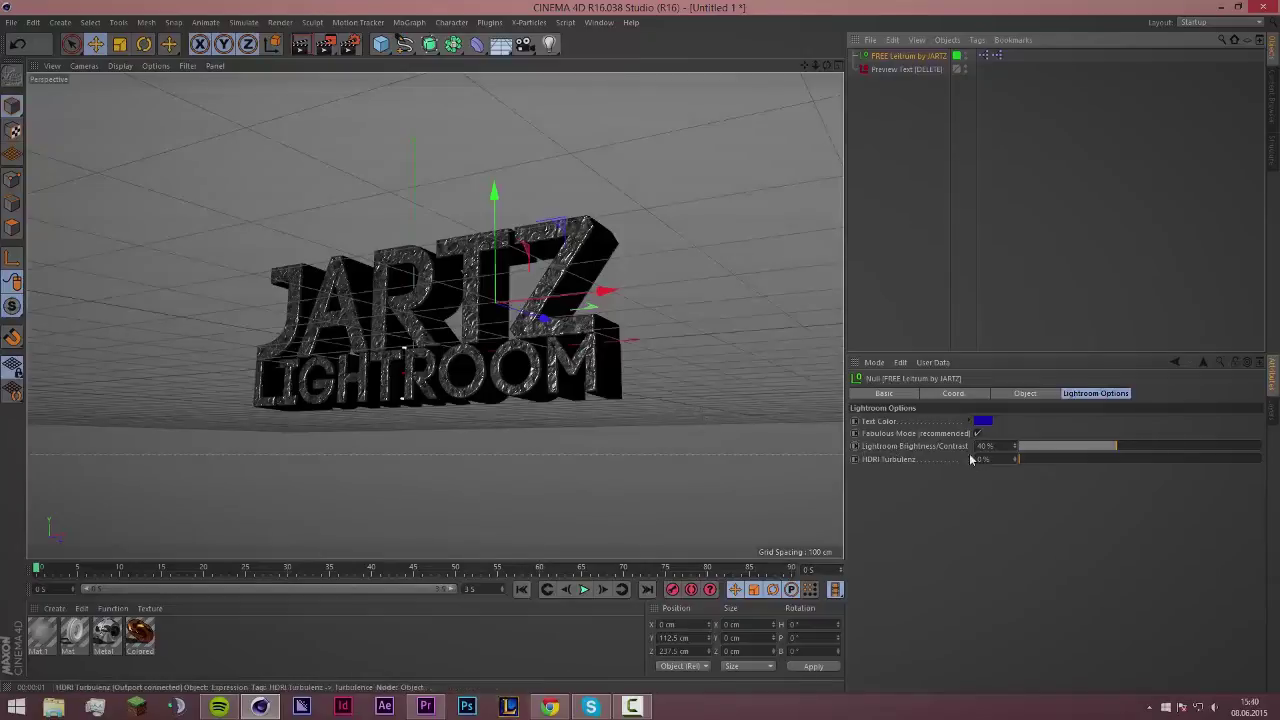
mouse_move(534, 261)
alt+mouse_down()
mouse_move(519, 309)
mouse_move(493, 227)
alt+mouse_up()
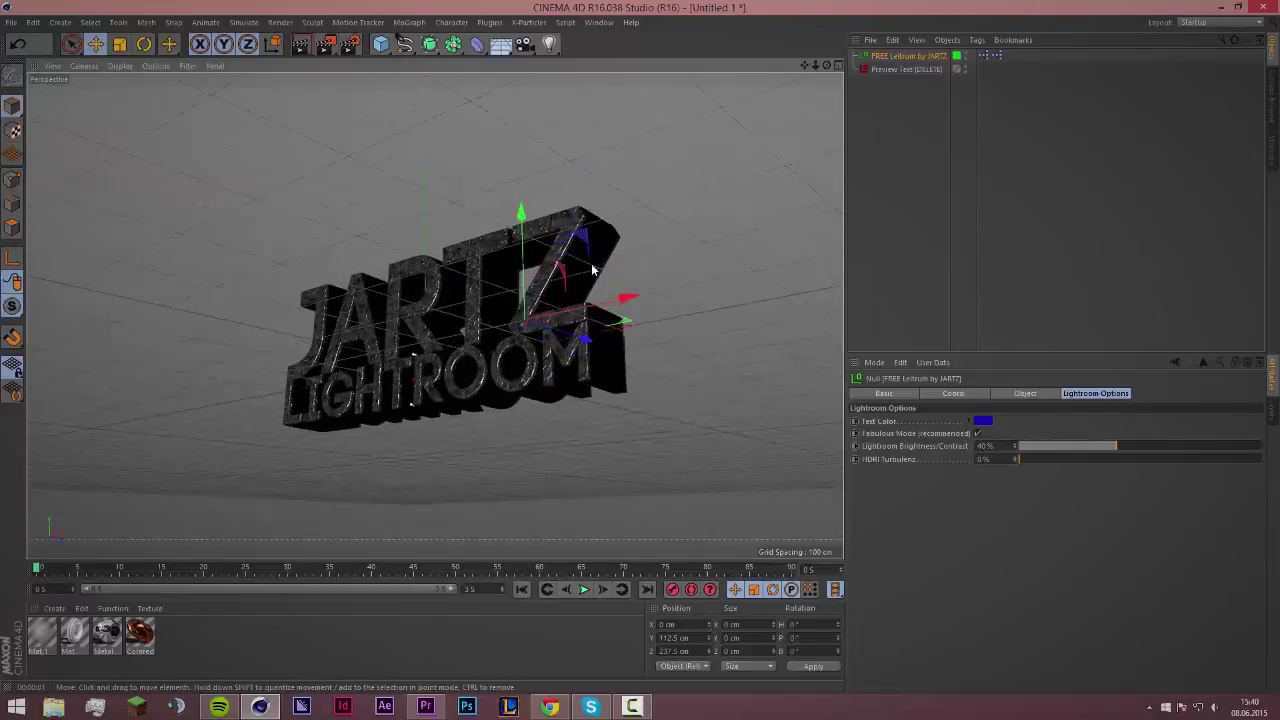
click(902, 200)
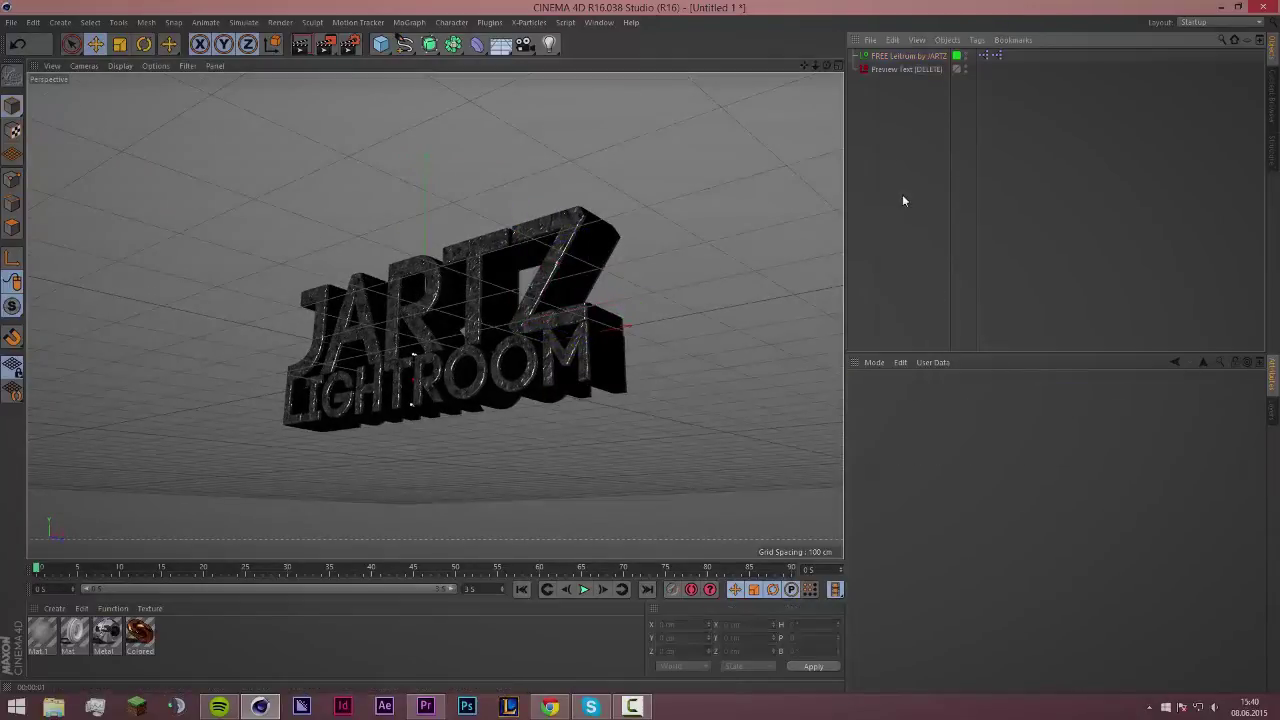
click(893, 56)
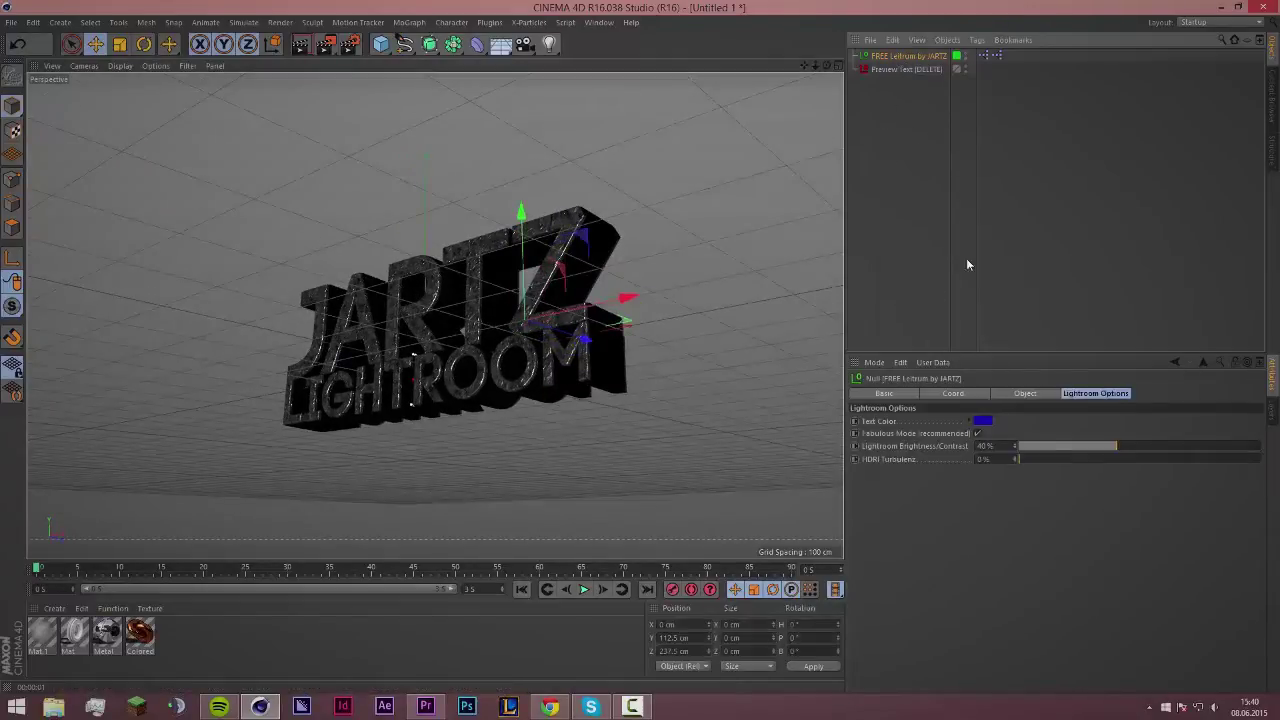
click(959, 447)
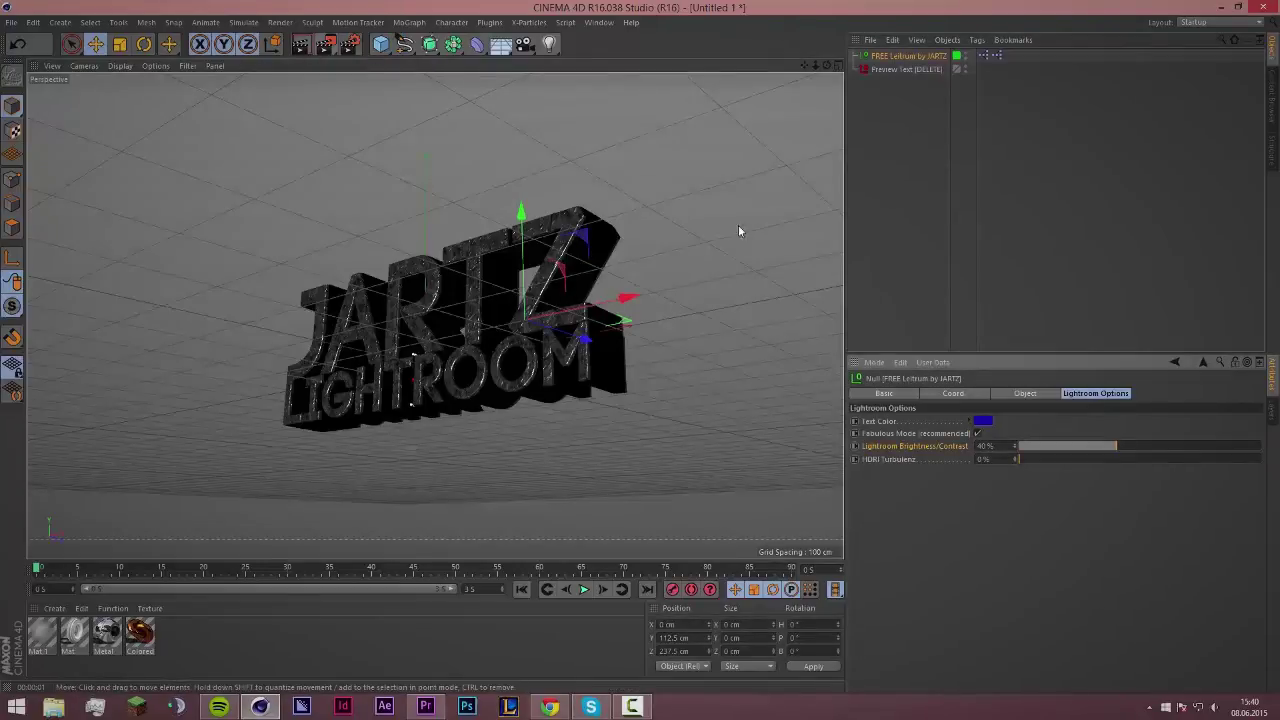
mouse_move(739, 231)
alt+mouse_down()
mouse_move(641, 288)
mouse_move(653, 255)
mouse_move(600, 225)
alt+mouse_up()
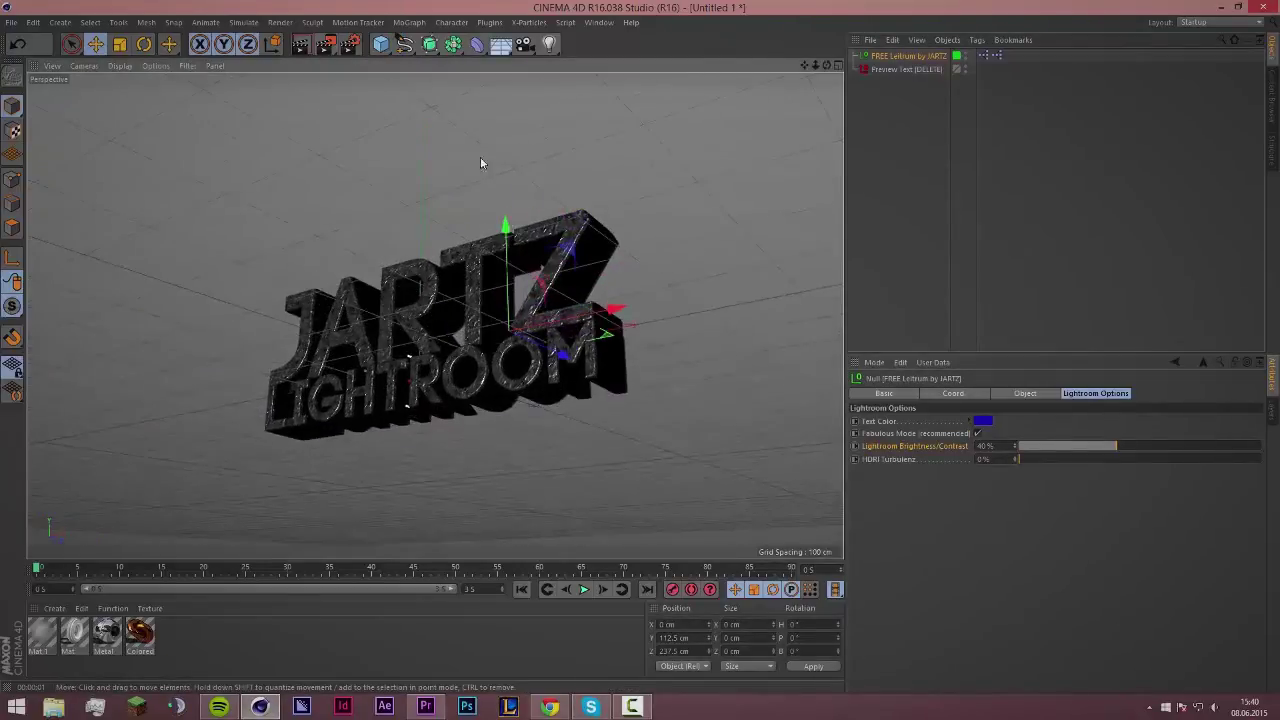
- Live-render while trying Lightroom Brightness/Contrast at 0% and 100%, settling on 40%
click(303, 46)
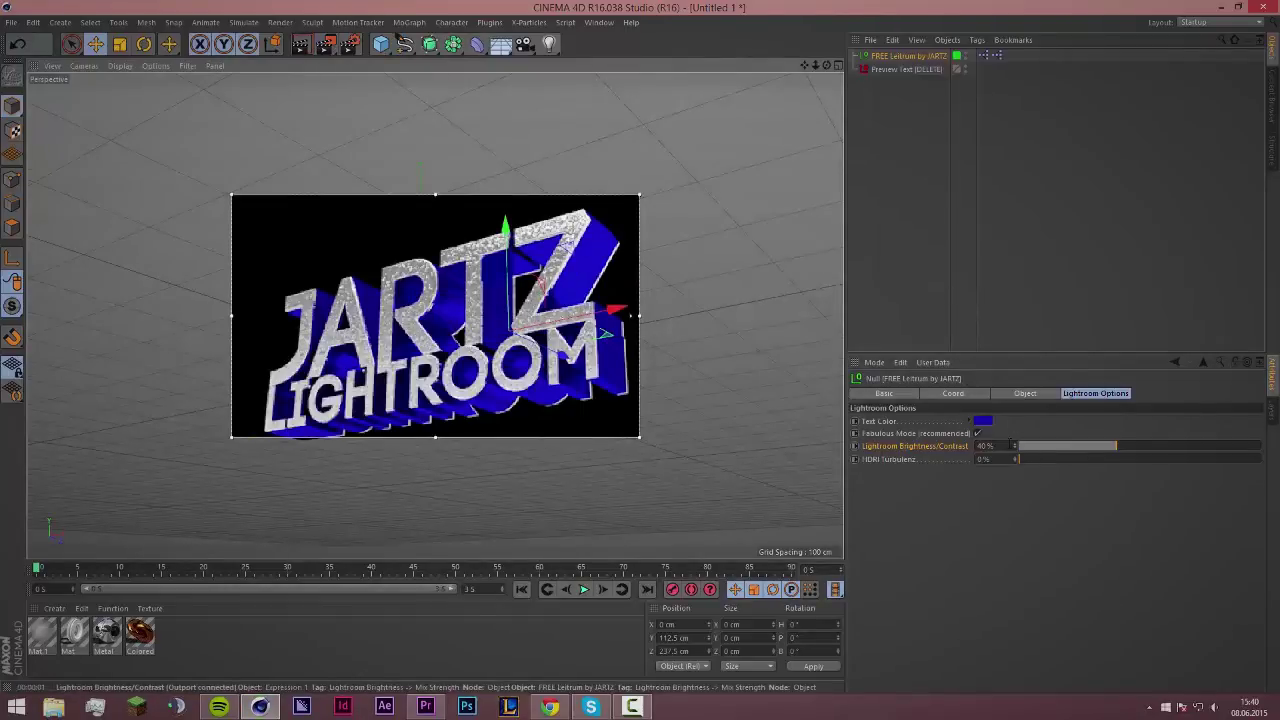
click(934, 447)
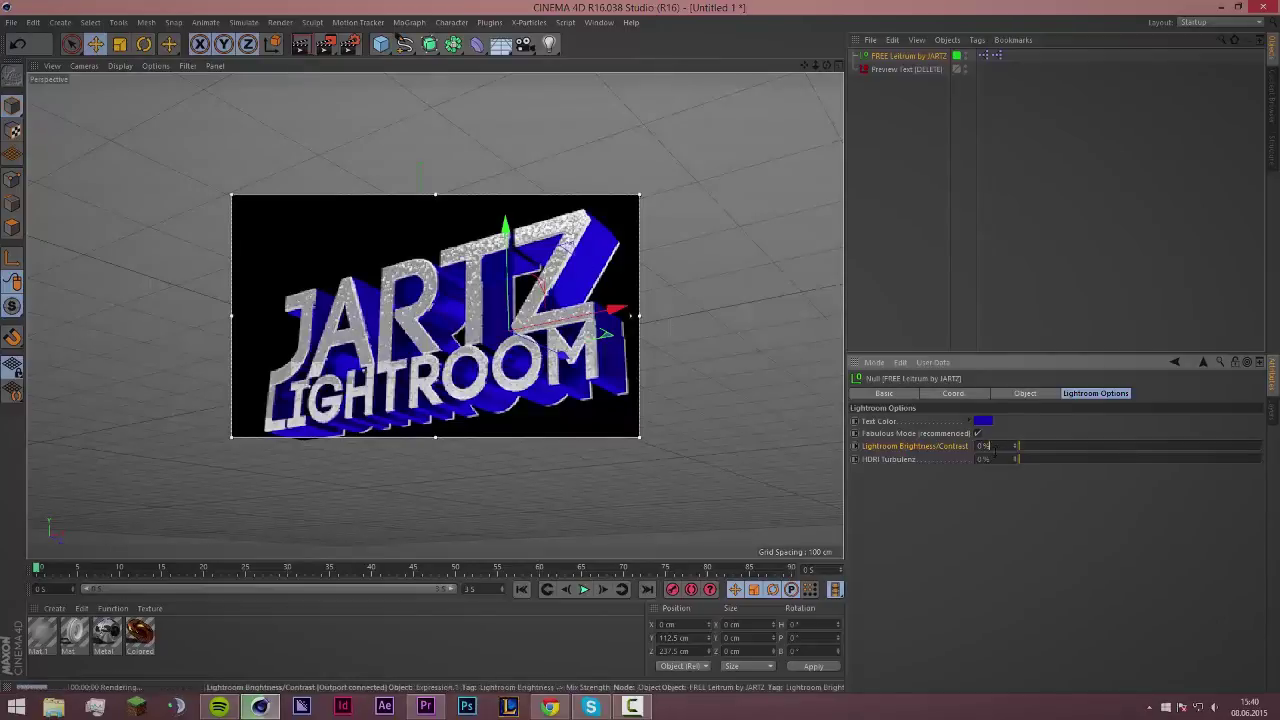
text(100)
key(Return)
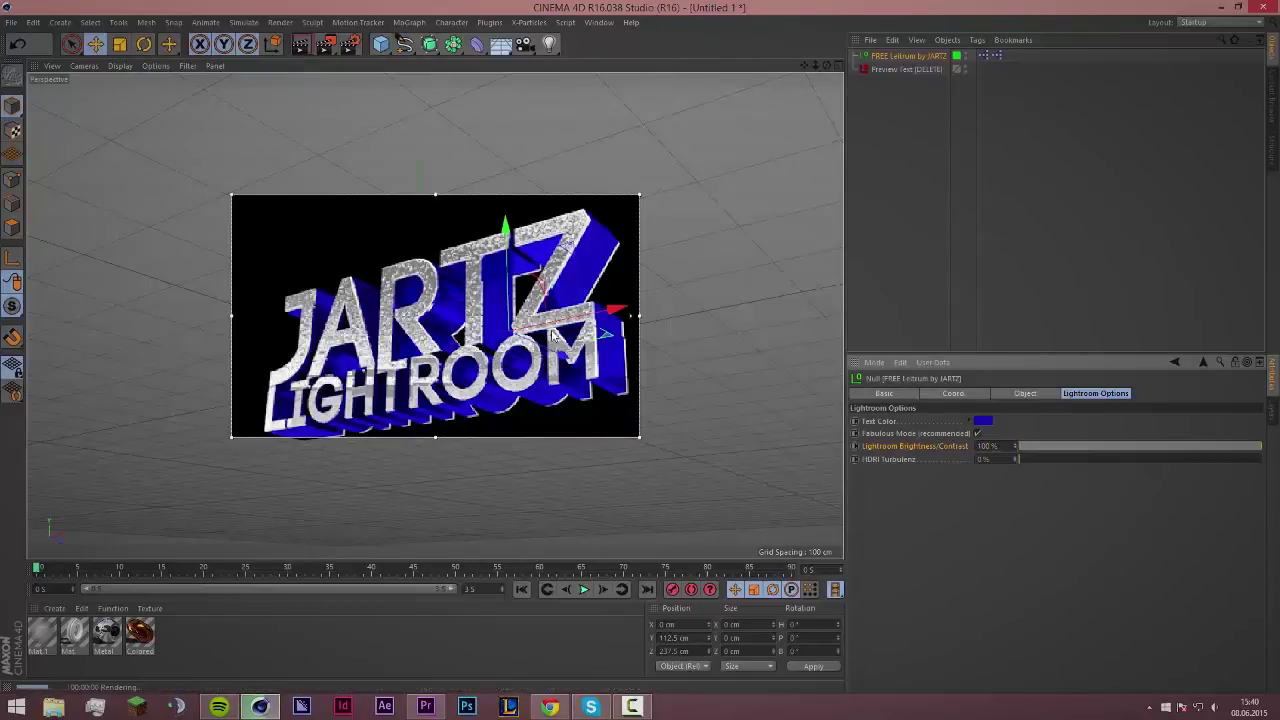
alt+drag(498, 298, 548, 377)
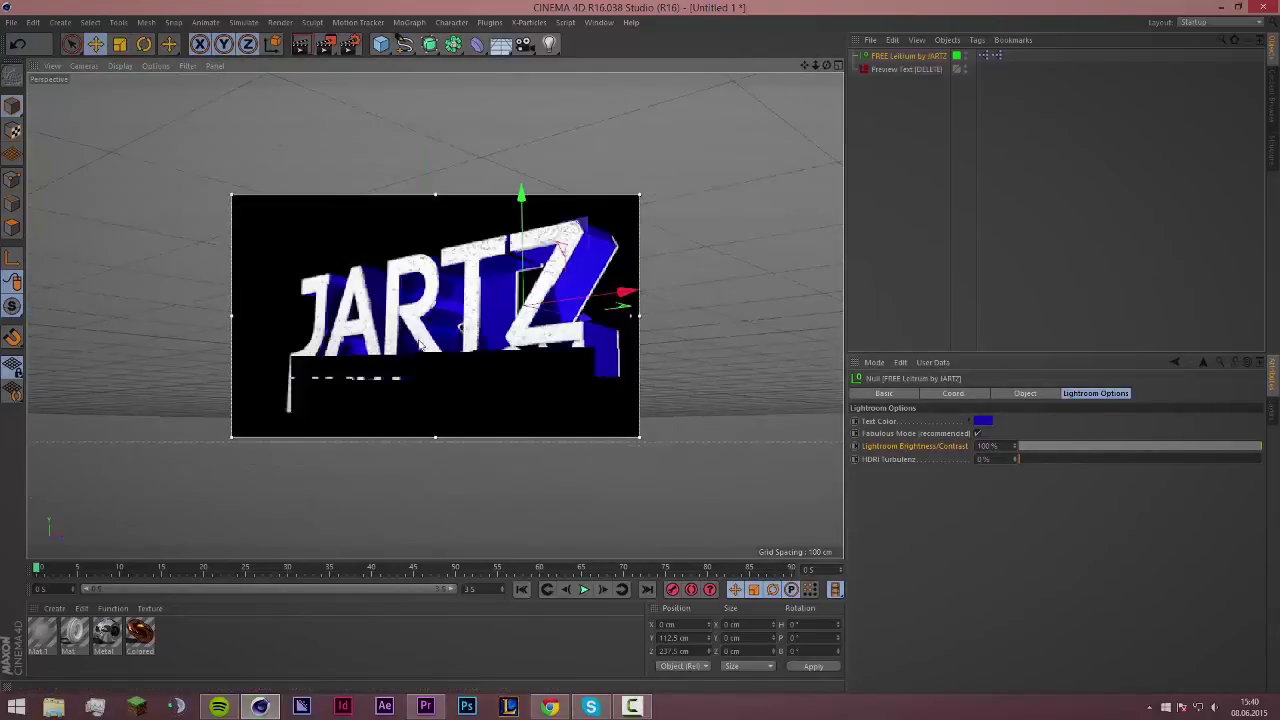
drag(1061, 445, 1116, 445)
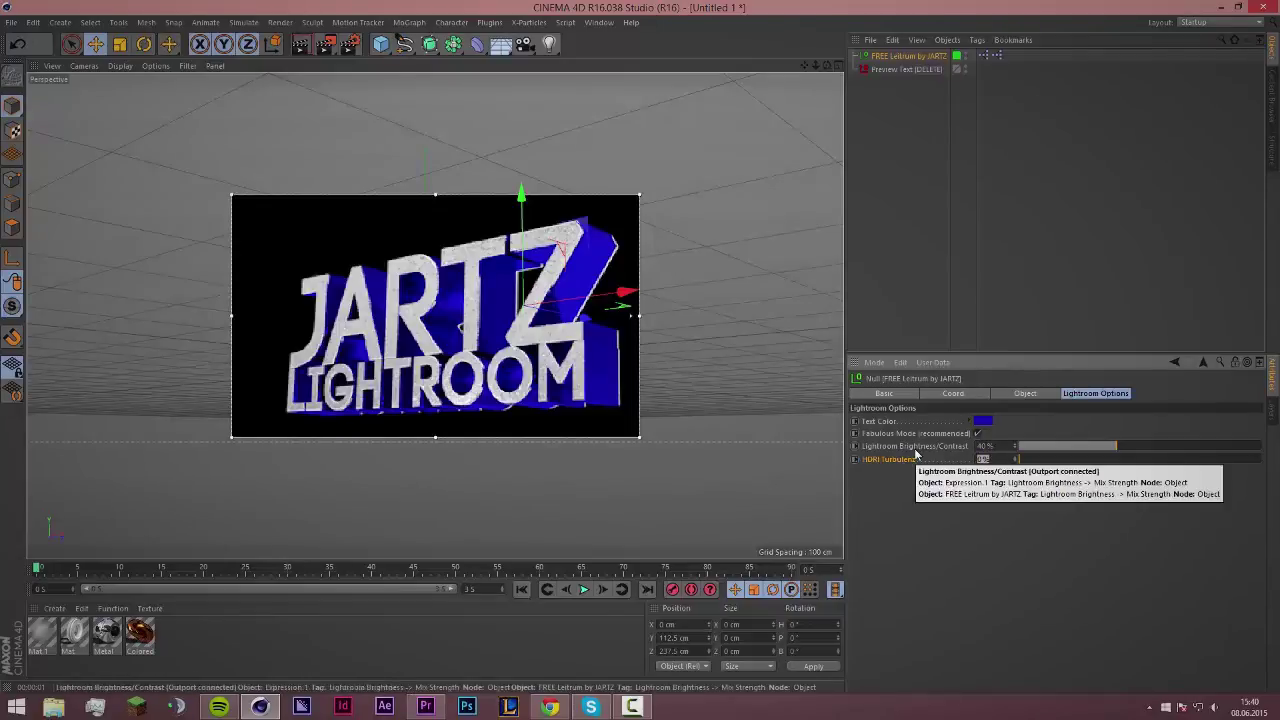
- Set HDRI Turbulenz to 100%, then 60%, and delete Preview Text [DELETE]
text(100)
key(Return)
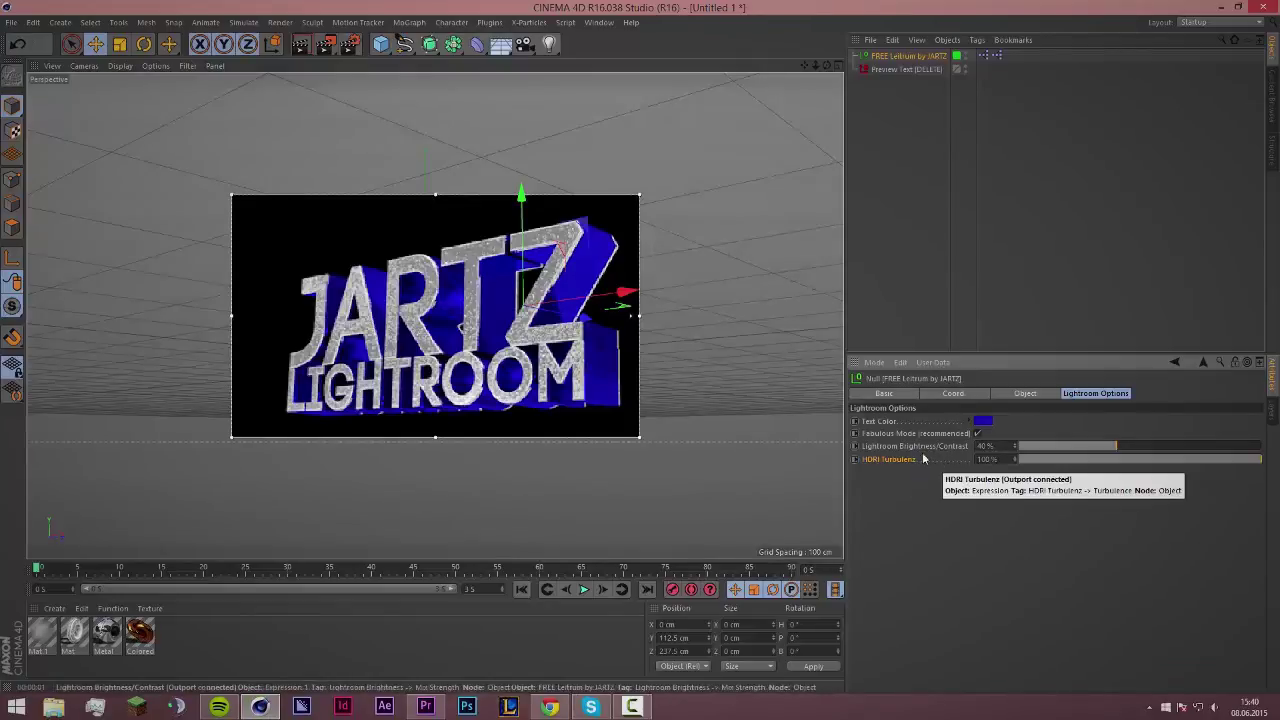
click(985, 459)
text(60)
key(Return)
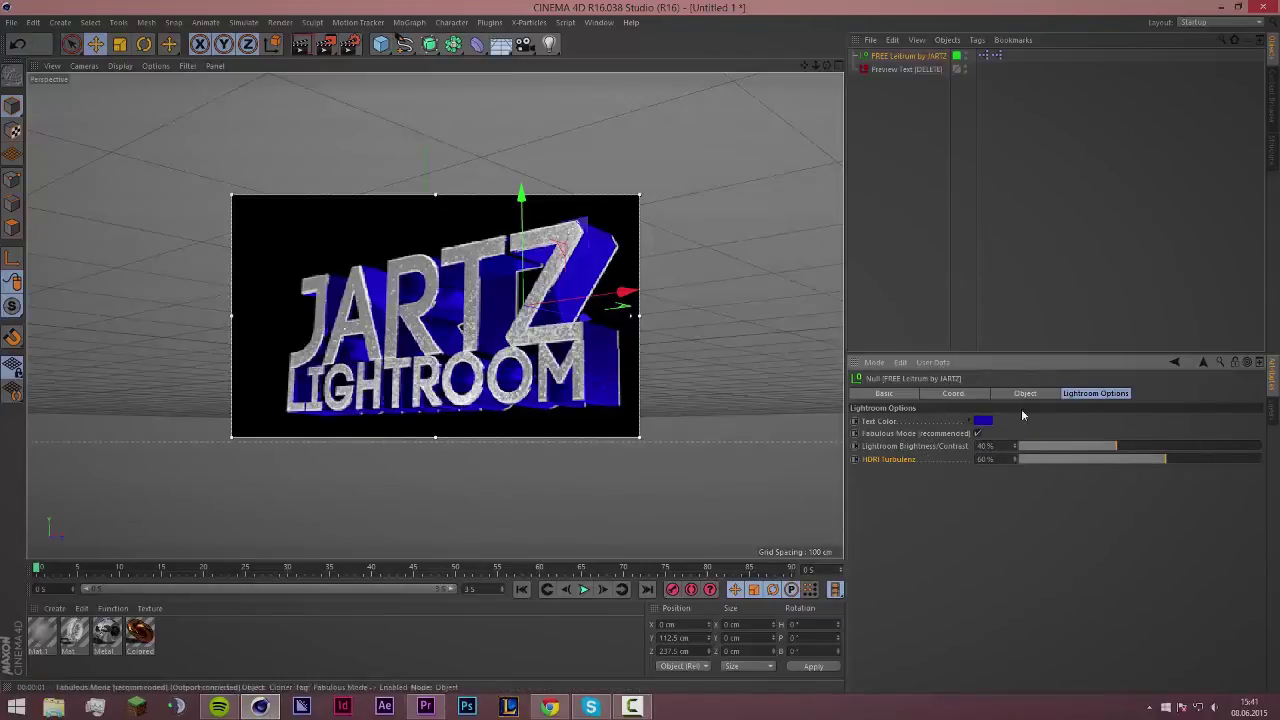
click(886, 71)
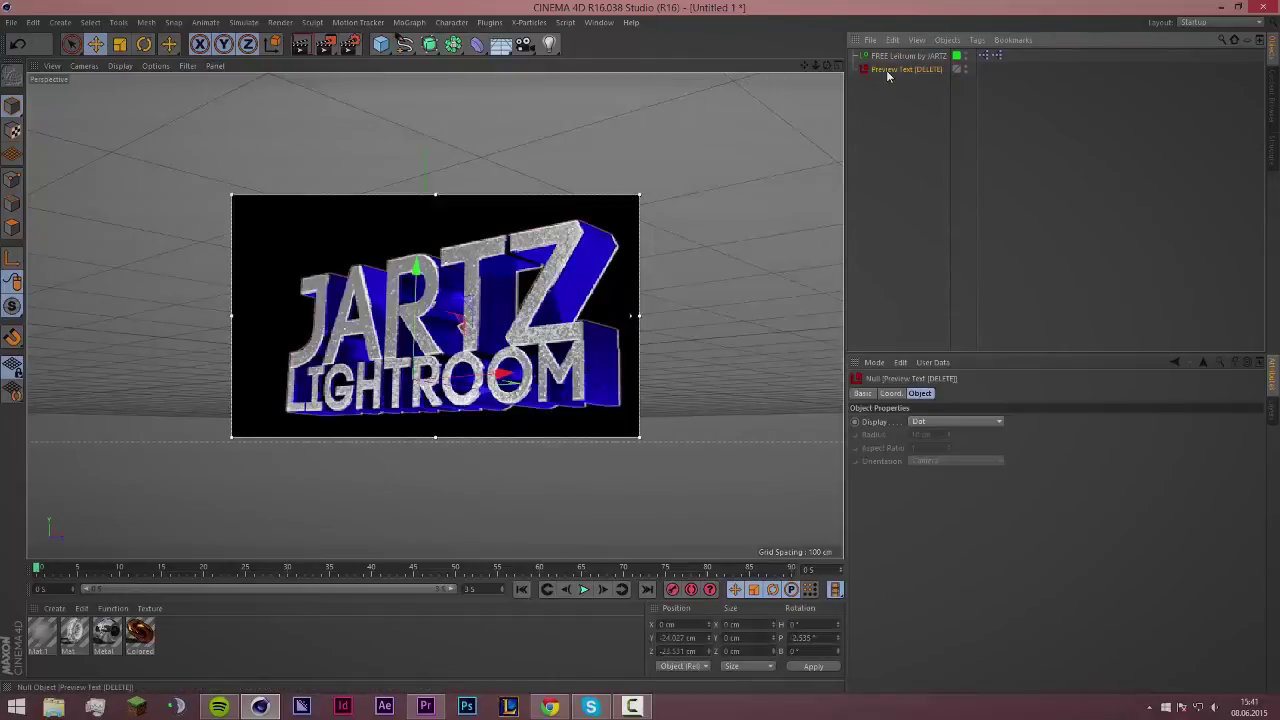
key(Delete)
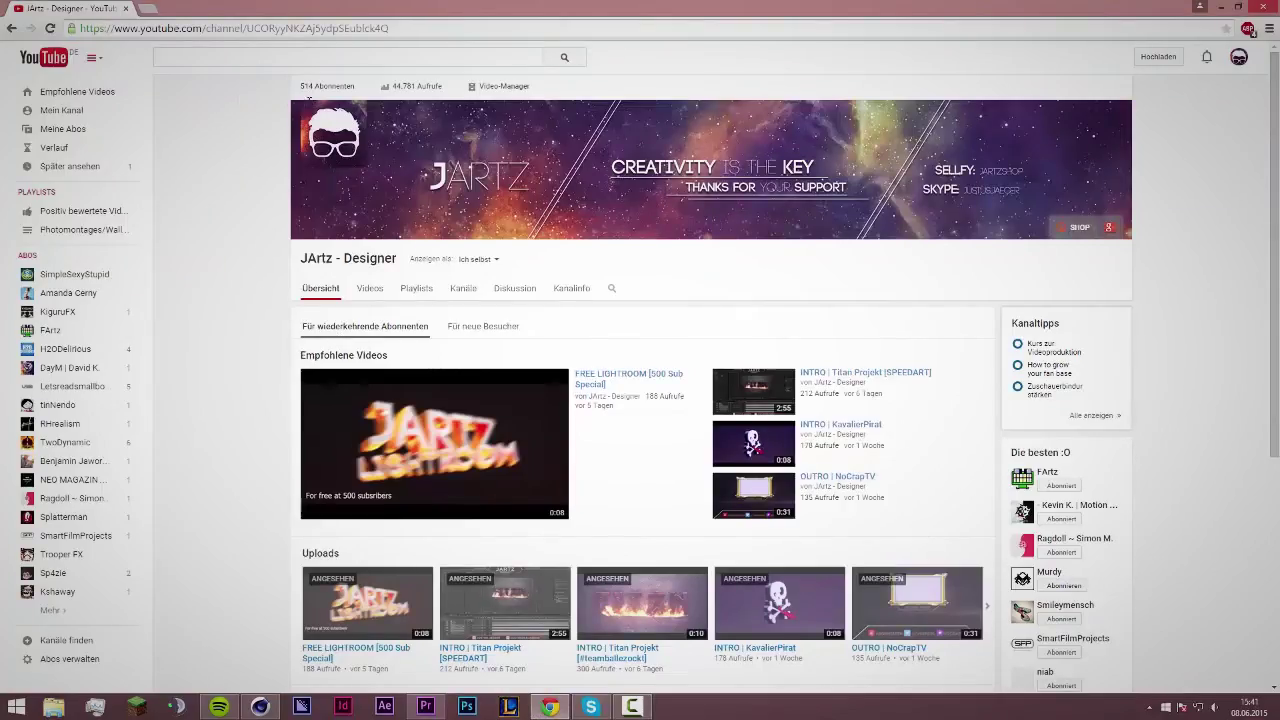
- Open the channel's Kanalinfo tab, open and cancel the description editor, then scroll up
drag(243, 100, 368, 108)
click(228, 158)
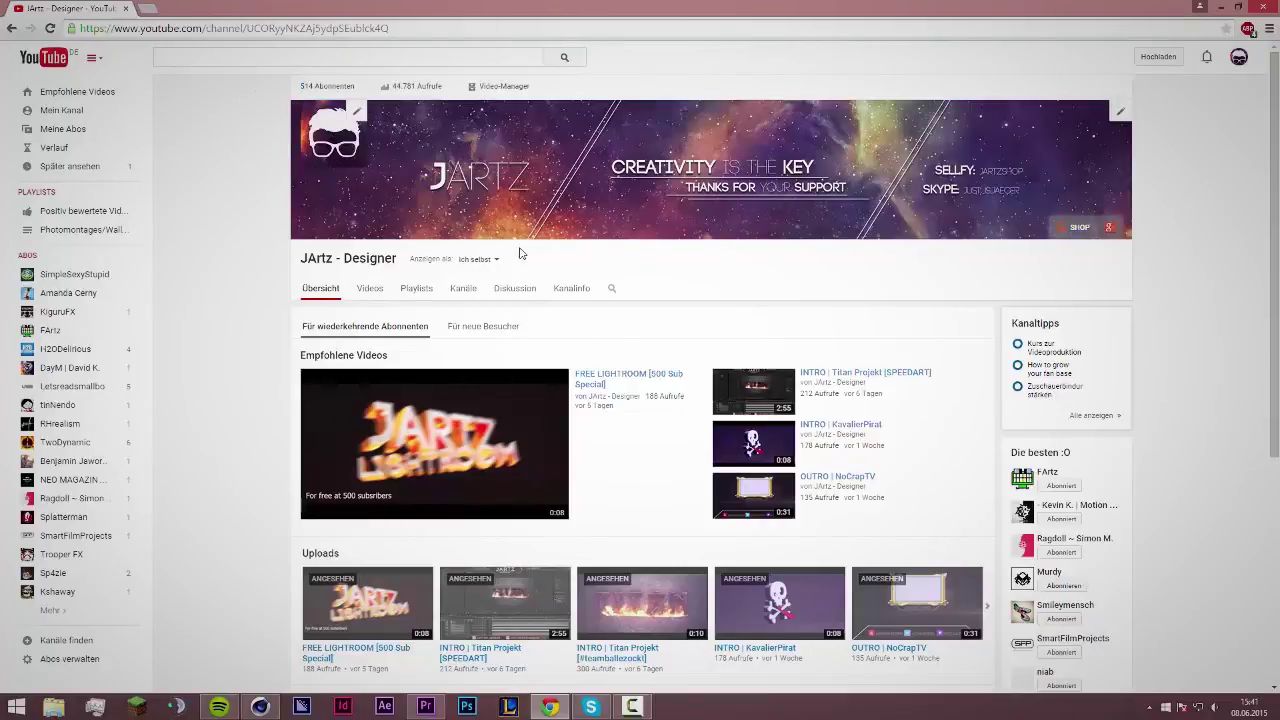
click(551, 295)
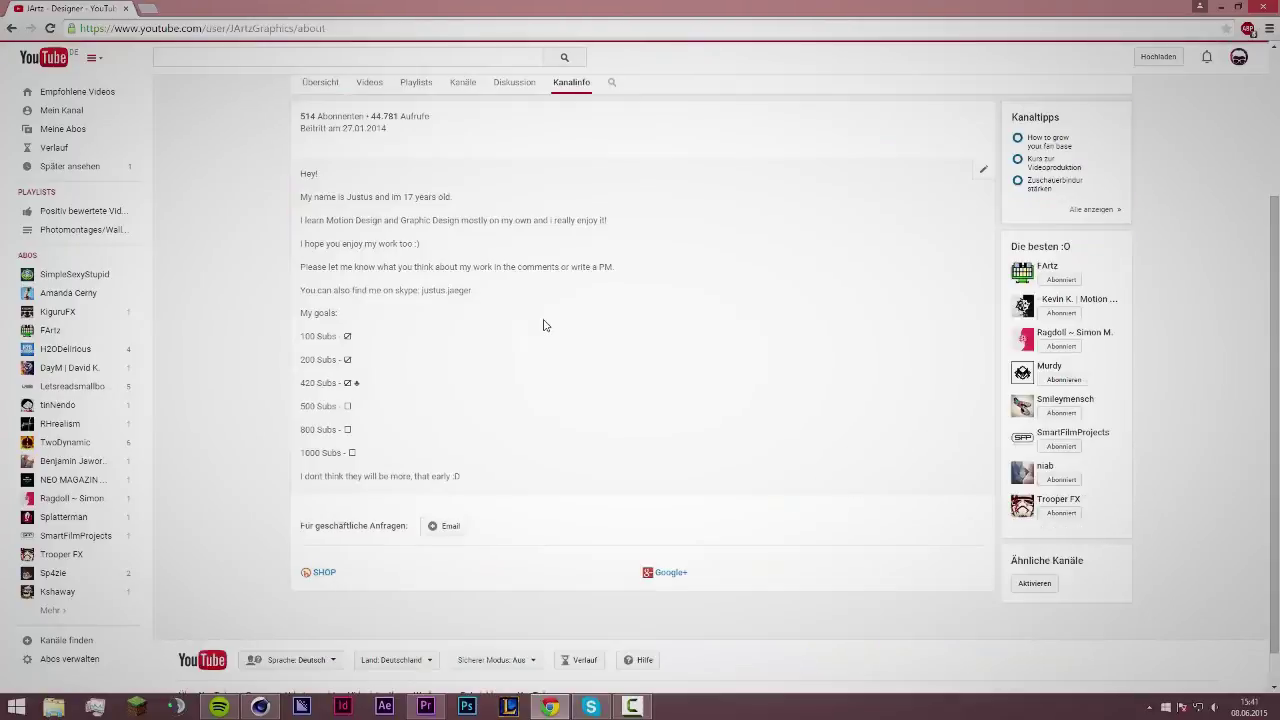
drag(316, 406, 406, 404)
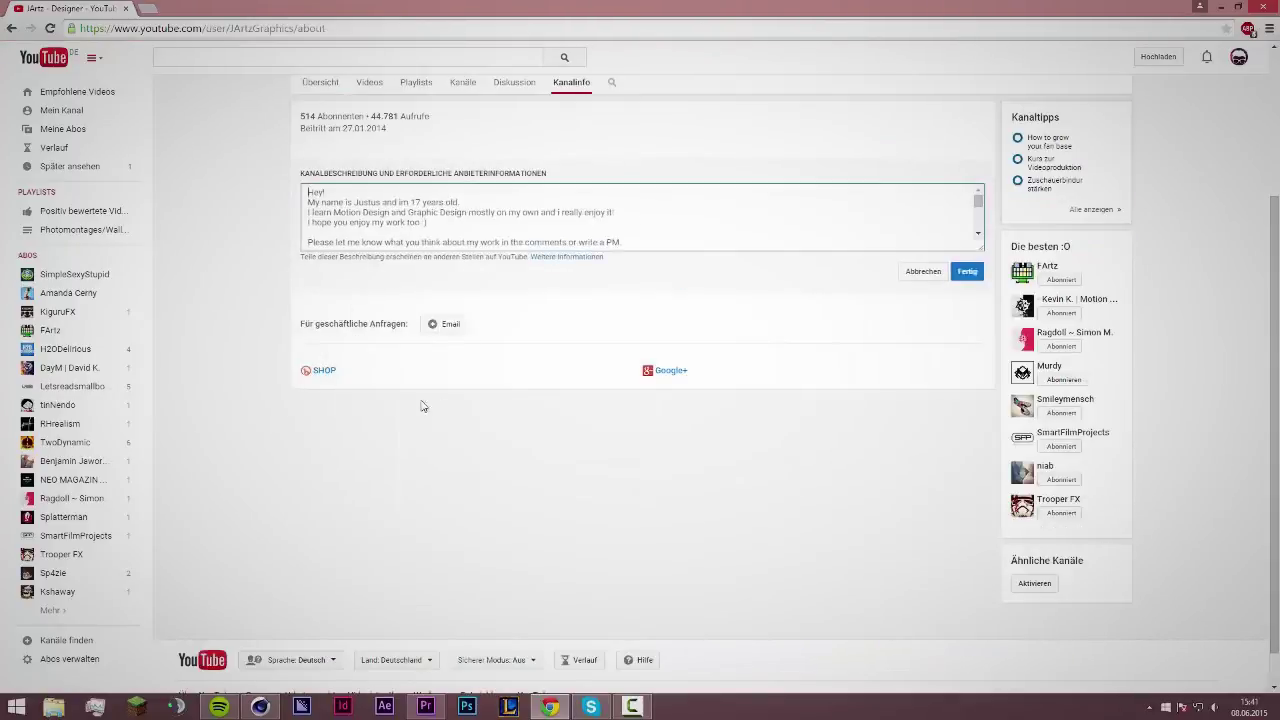
click(912, 276)
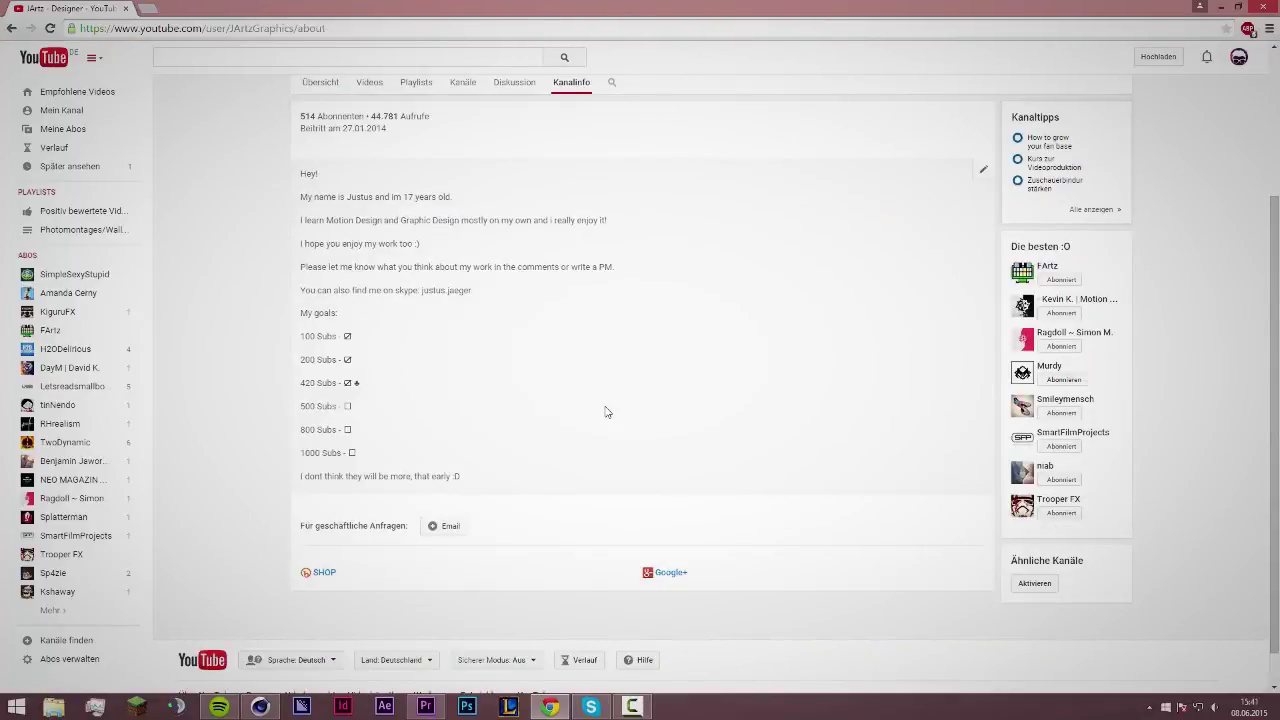
scroll(593, 412, up, 3)
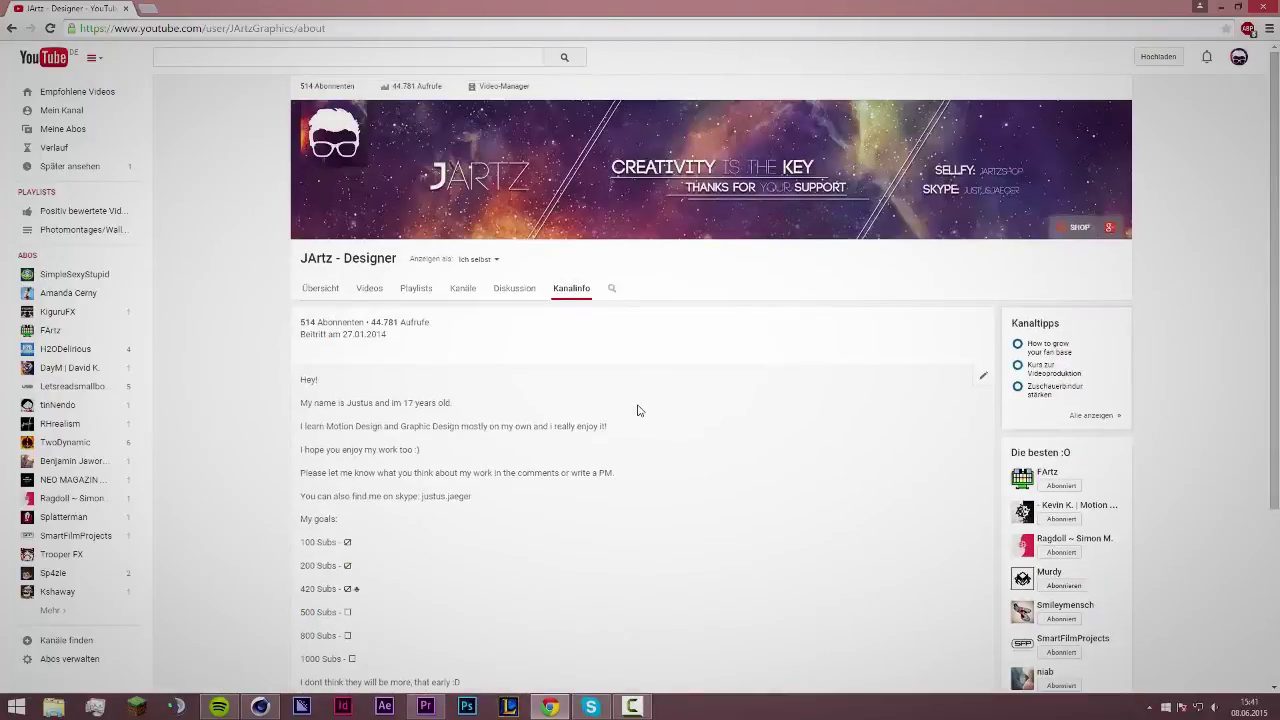